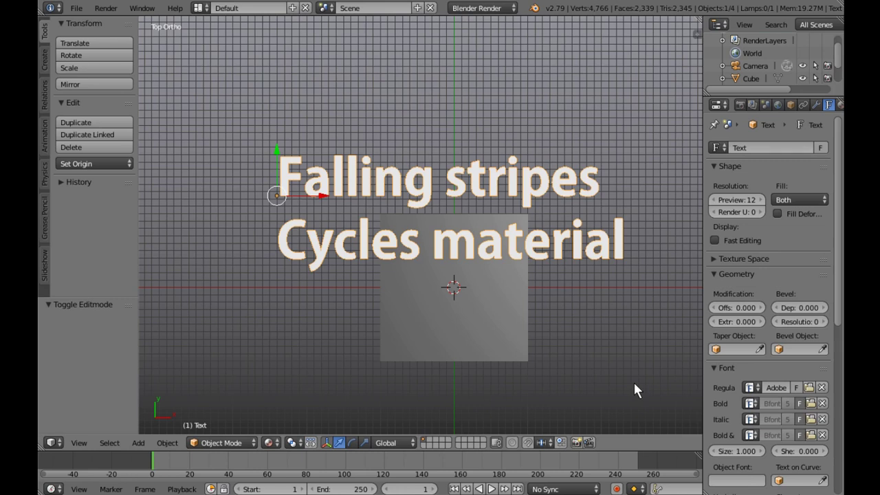
# - Orbit from Top Ortho to an angled User Ortho view of the cube, camera and lamp
pyautogui.moveTo(617, 368); pyautogui.dragTo(439, 284, button='middle')
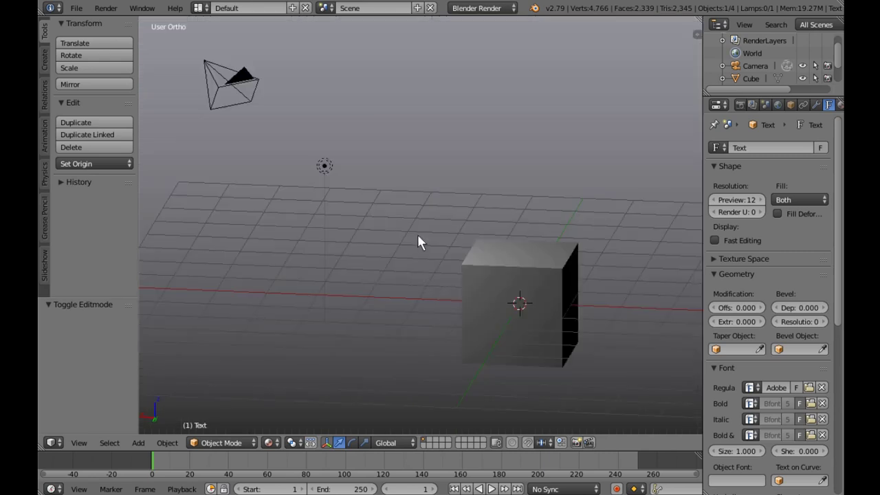
# - Delete the default cube and lamp from the scene
pyautogui.rightClick(232, 81)
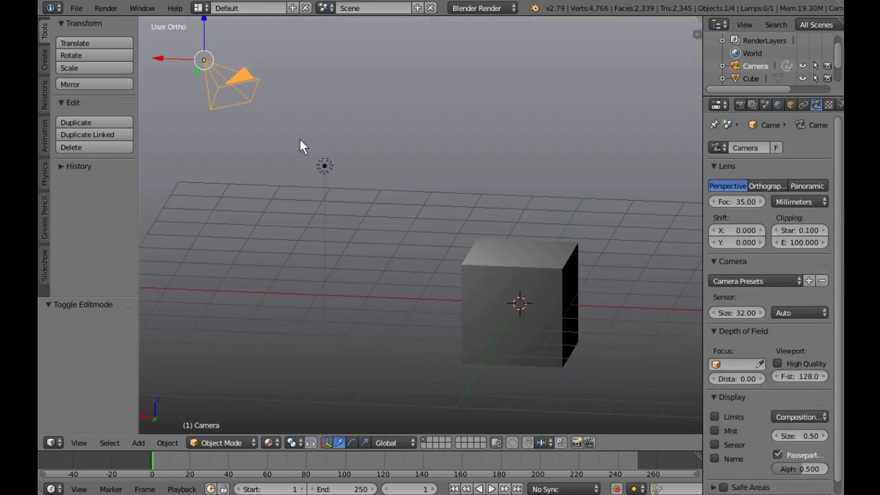
pyautogui.rightClick(323, 174)
pyautogui.keyDown('shift'); pyautogui.rightClick(499, 256); pyautogui.keyUp('shift')
pyautogui.press('x')
pyautogui.click(325, 249)
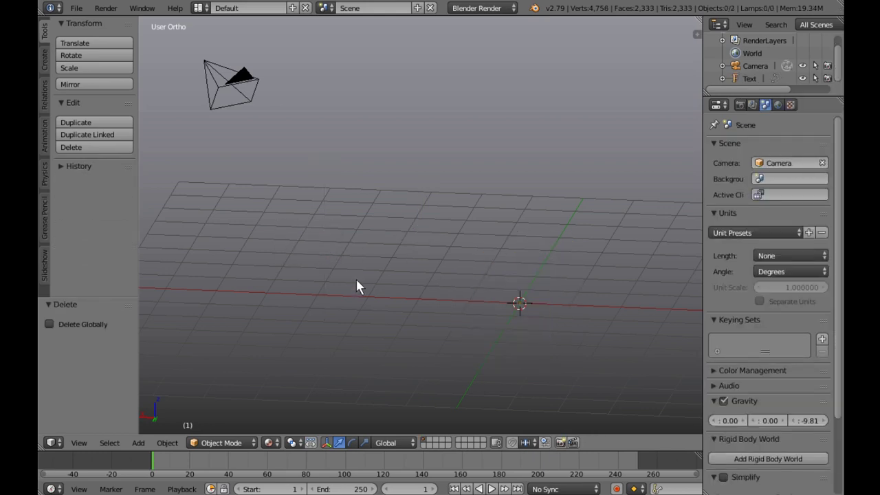
# - Select the camera and look through it with Numpad 0
pyautogui.rightClick(238, 75)
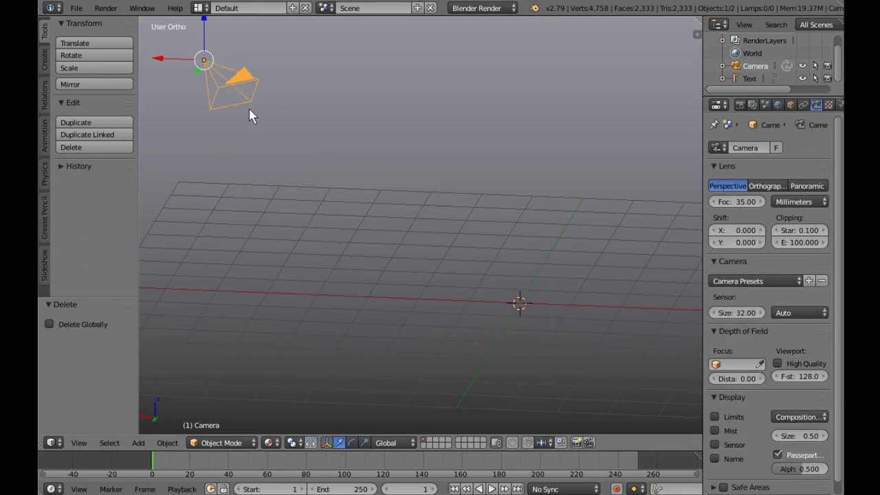
pyautogui.press('KP_0')
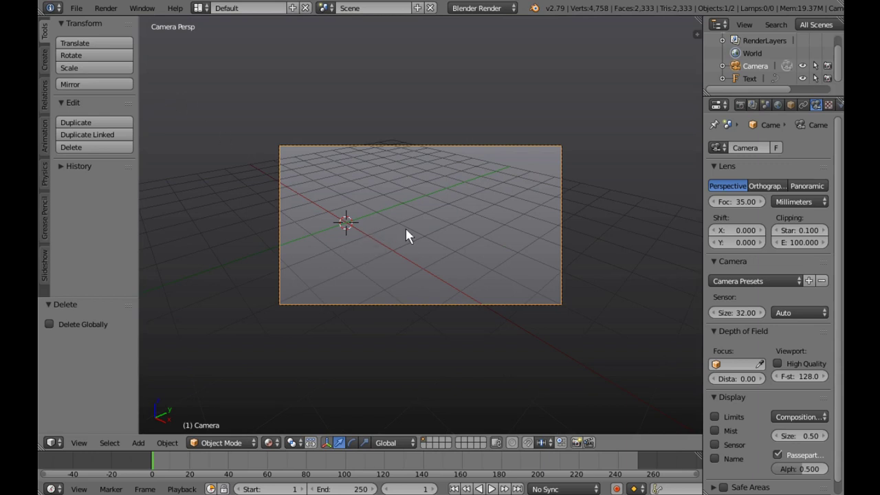
pyautogui.hotkey('shift', 'a')
# - Add a plane and scale it up to 2.605
pyautogui.moveTo(426, 198)
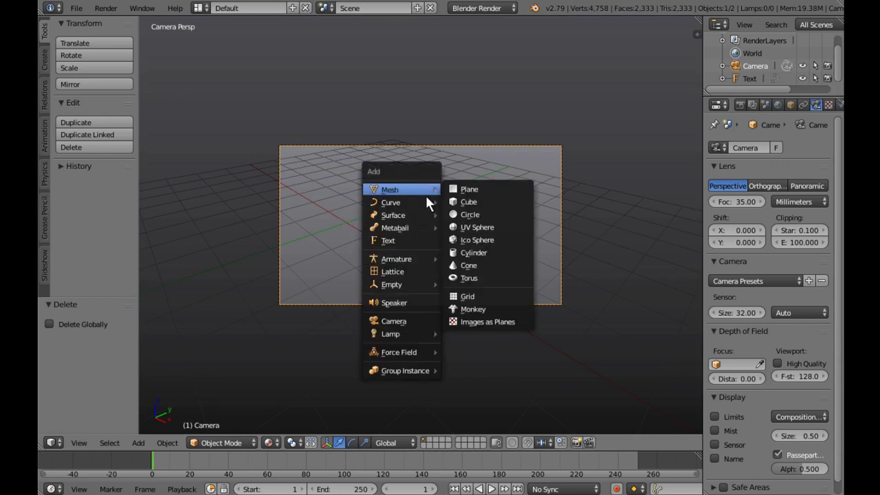
pyautogui.click(470, 191)
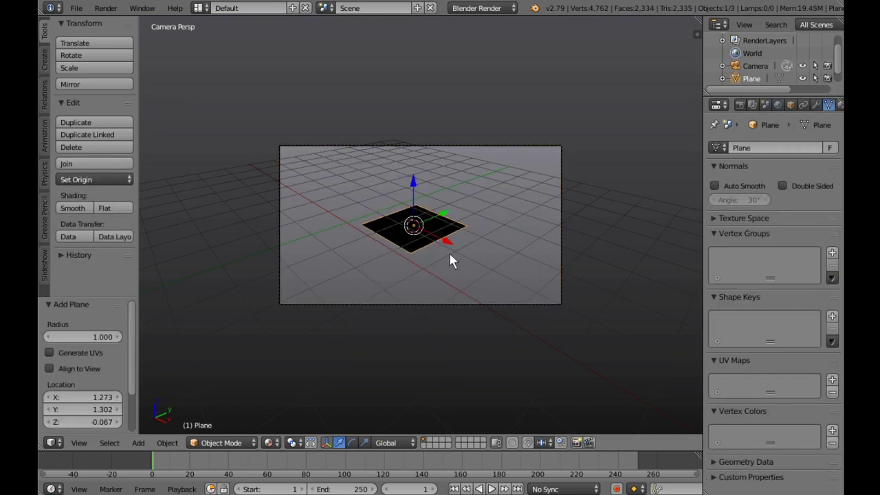
pyautogui.press('s')
pyautogui.click(504, 289)
pyautogui.keyDown('shift'); pyautogui.moveTo(506, 291); pyautogui.dragTo(512, 272, button='middle'); pyautogui.keyUp('shift')
# - Switch the render engine to Cycles Render and split the viewport into upper and lower views
pyautogui.click(499, 10)
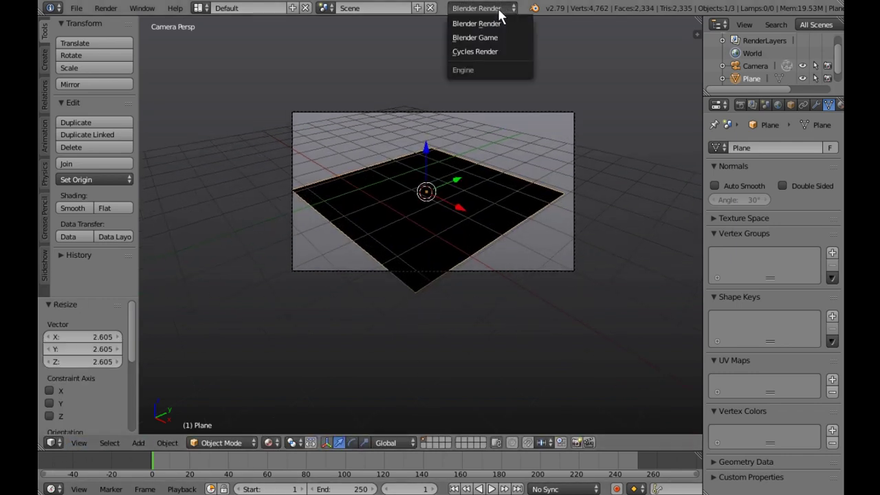
pyautogui.click(487, 52)
pyautogui.moveTo(39, 448); pyautogui.dragTo(196, 447)
pyautogui.rightClick(193, 447)
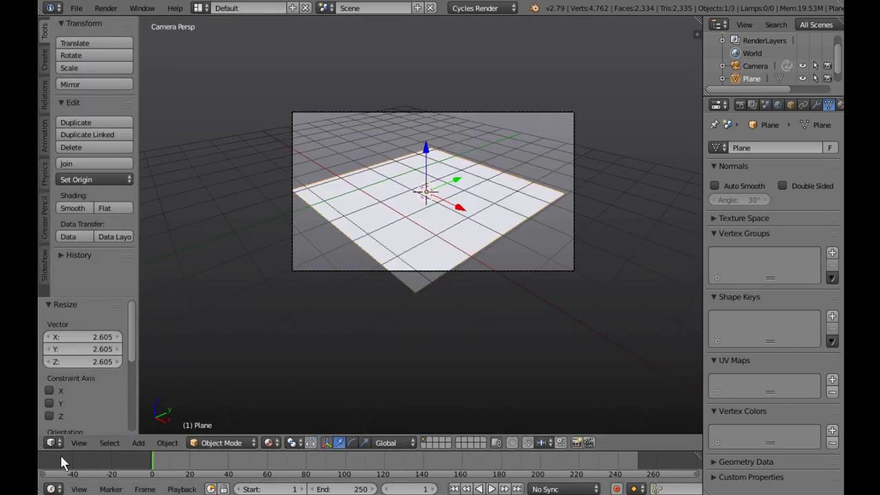
pyautogui.moveTo(40, 448); pyautogui.dragTo(71, 172)
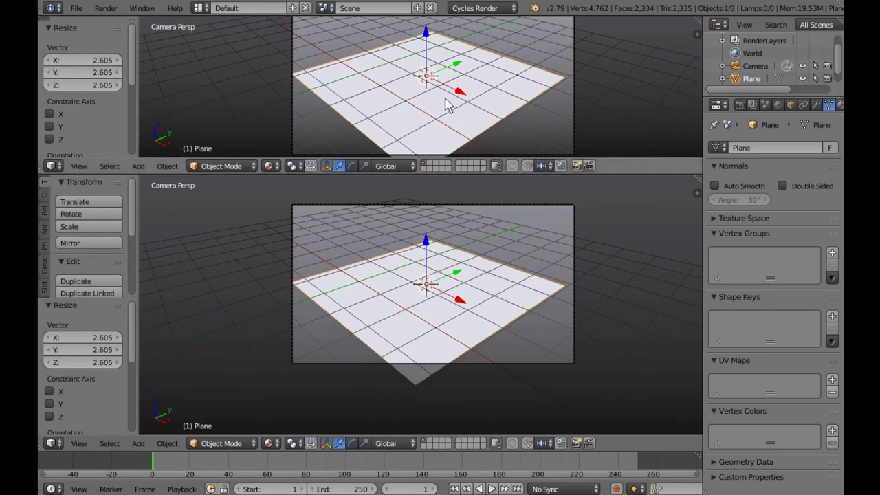
# - Show a live Cycles render in the upper view and set Sampling preview samples to 10
pyautogui.hotkey('shift', 'z')
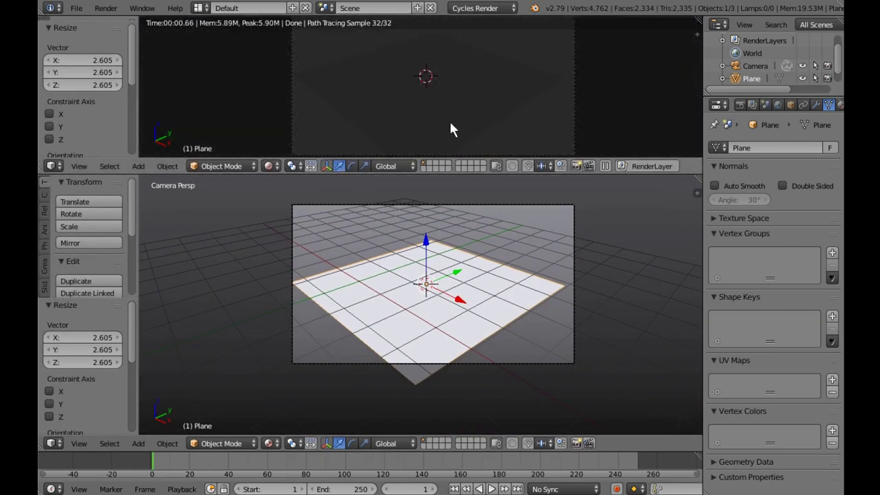
pyautogui.click(741, 104)
pyautogui.scroll(-7, 803, 378)
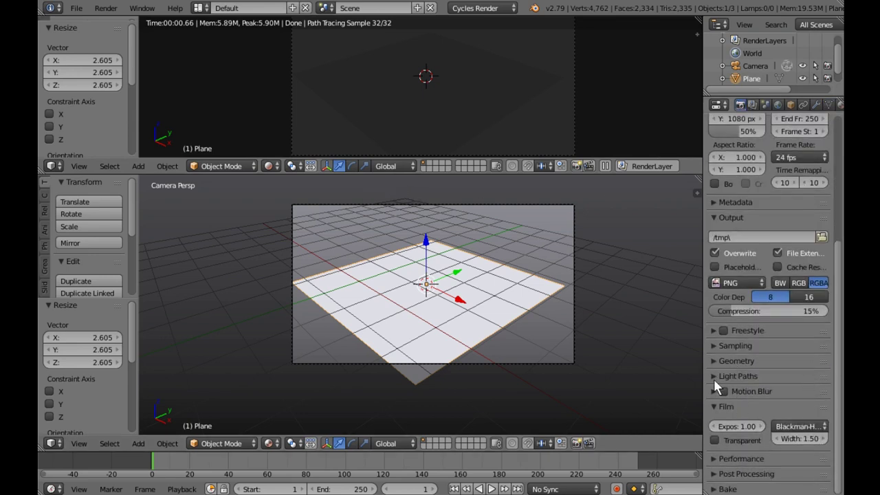
pyautogui.click(711, 347)
pyautogui.click(804, 422)
pyautogui.write('10')
pyautogui.press('Return')
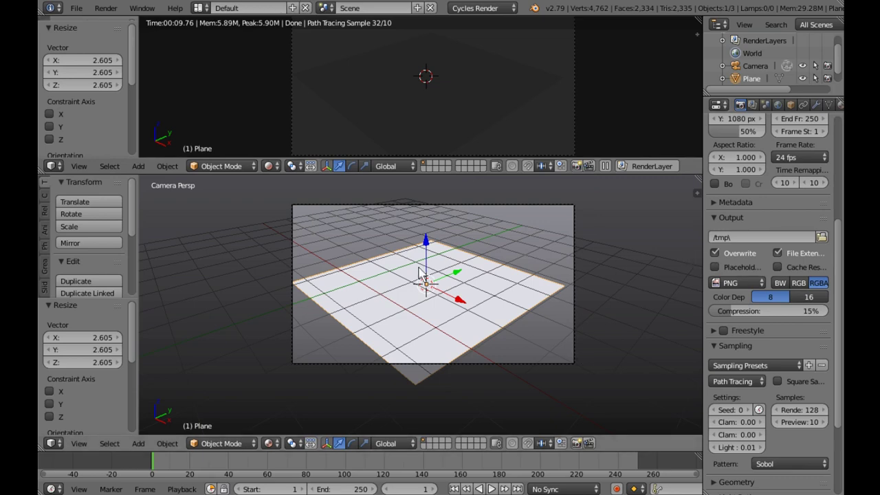
pyautogui.click(52, 443)
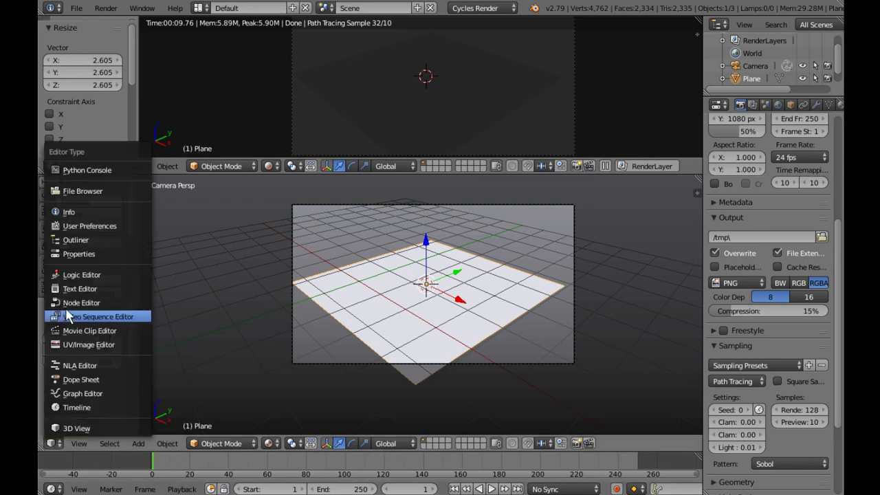
# - Make the lower area a Node Editor and give the plane a new Emission material
pyautogui.click(69, 303)
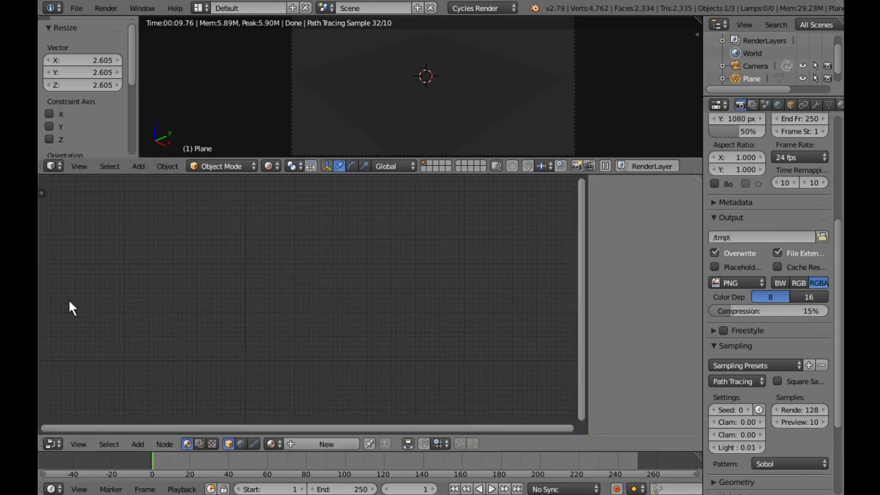
pyautogui.click(327, 444)
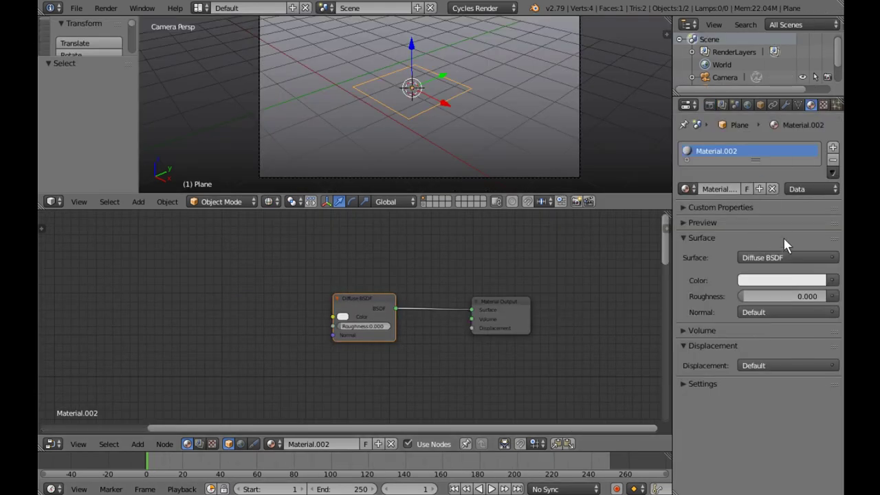
pyautogui.click(780, 257)
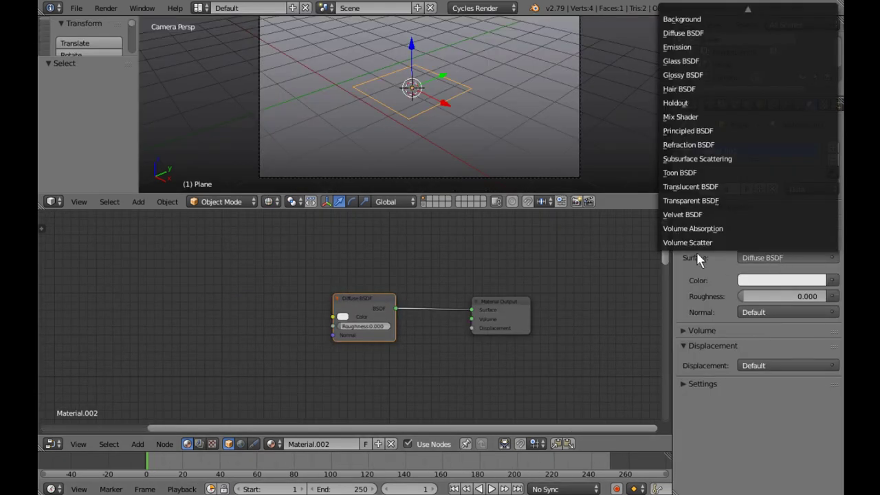
pyautogui.click(694, 47)
# - Turn on rendered shading and plug the Emission node into Material Output's Volume input
pyautogui.hotkey('shift', 'z')
pyautogui.moveTo(528, 118)
pyautogui.mouseDown(button='middle')
pyautogui.moveTo(442, 142)
pyautogui.moveTo(442, 130)
pyautogui.moveTo(423, 132)
pyautogui.mouseUp(button='middle')
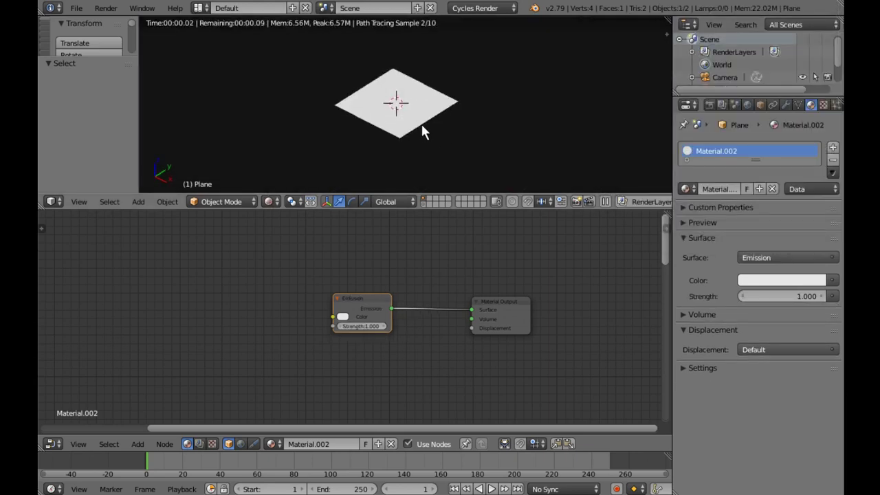
pyautogui.scroll(3, 423, 132)
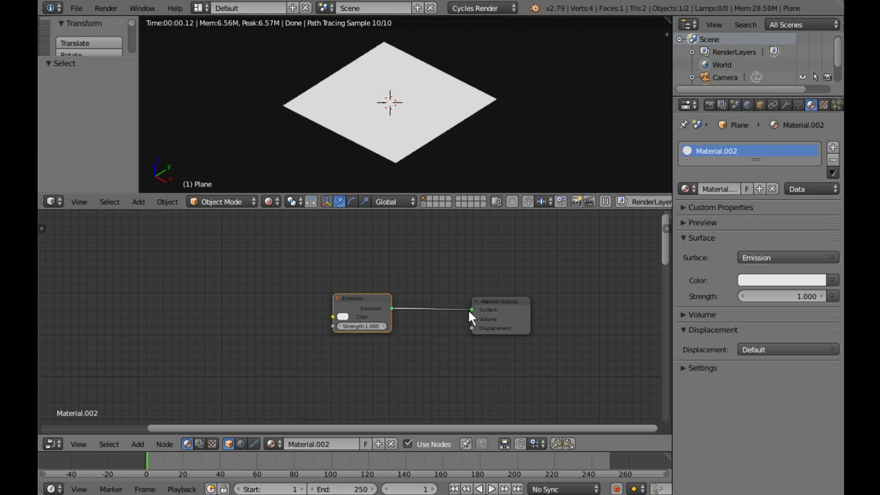
pyautogui.moveTo(372, 301); pyautogui.dragTo(389, 306)
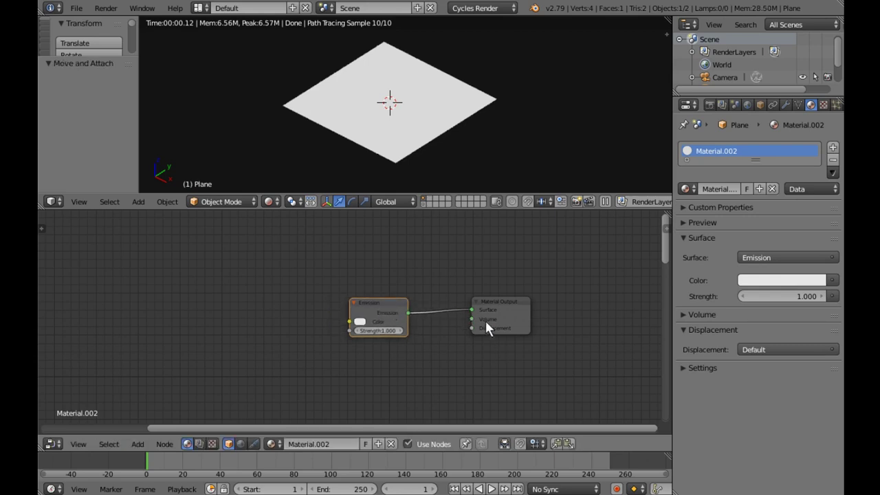
pyautogui.moveTo(471, 310); pyautogui.dragTo(472, 320)
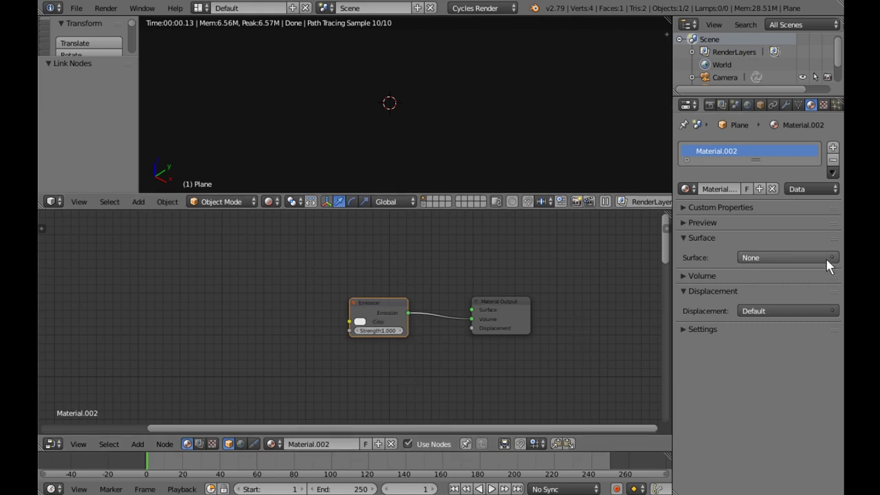
# - Add a Solidify modifier to the plane with 0.0410 thickness
pyautogui.click(785, 105)
pyautogui.click(727, 152)
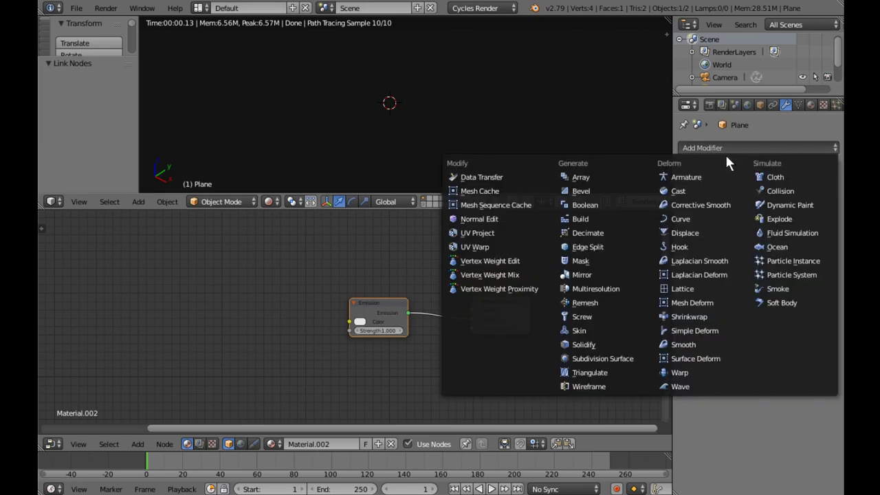
pyautogui.click(612, 346)
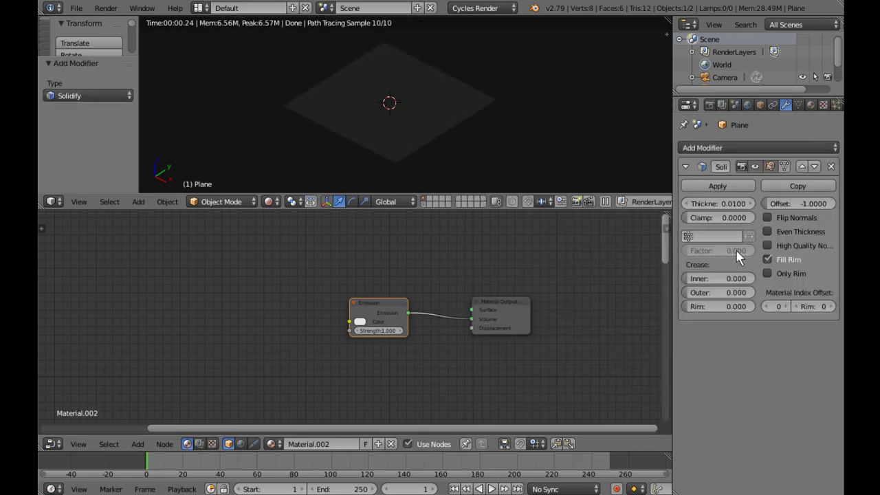
pyautogui.moveTo(719, 203); pyautogui.dragTo(324, 104)
pyautogui.moveTo(422, 174); pyautogui.dragTo(402, 125, button='middle')
pyautogui.scroll(2, 415, 131)
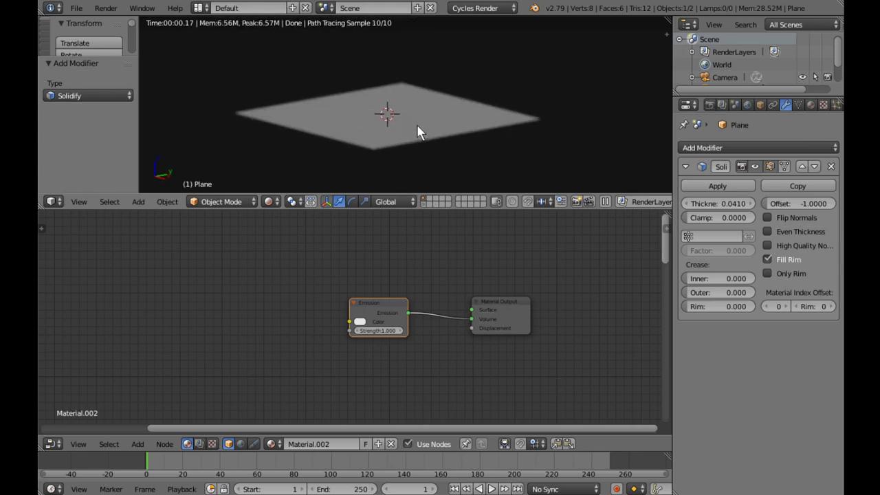
pyautogui.scroll(3, 418, 131)
pyautogui.scroll(-1, 398, 127)
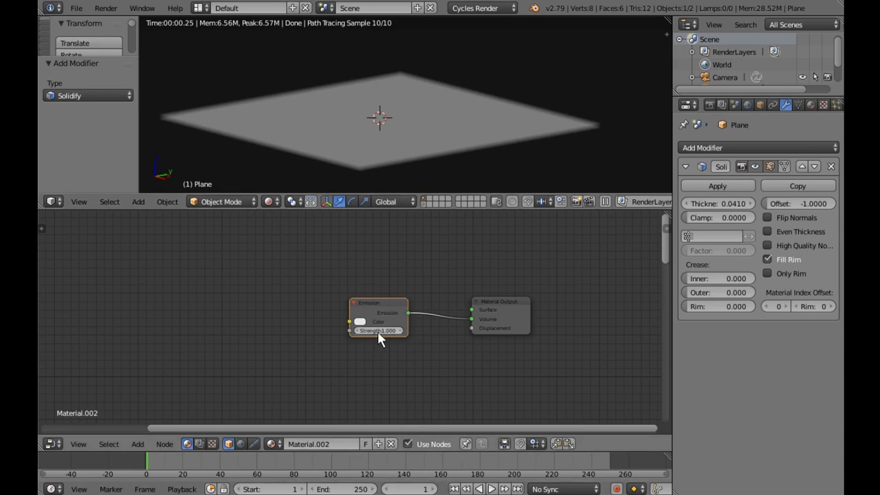
# - Set the Emission colour to a bright saturated blue and show the Render Layers tab
pyautogui.moveTo(375, 317); pyautogui.dragTo(401, 316)
pyautogui.click(387, 321)
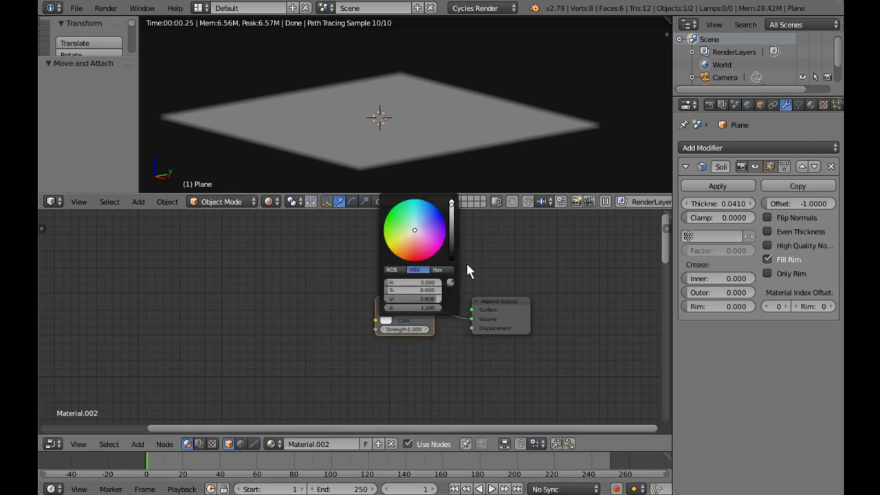
pyautogui.click(386, 321)
pyautogui.click(425, 215)
pyautogui.moveTo(414, 289); pyautogui.dragTo(388, 299)
pyautogui.click(429, 203)
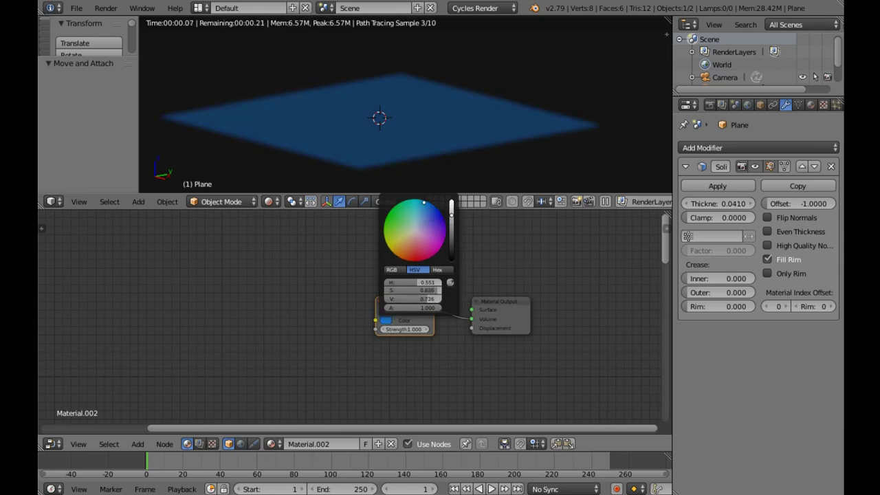
pyautogui.moveTo(450, 215); pyautogui.dragTo(451, 201)
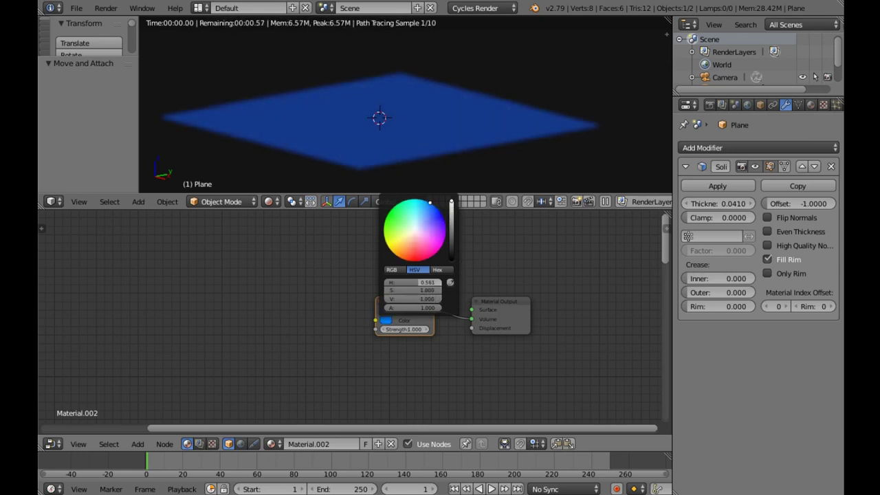
pyautogui.click(412, 310)
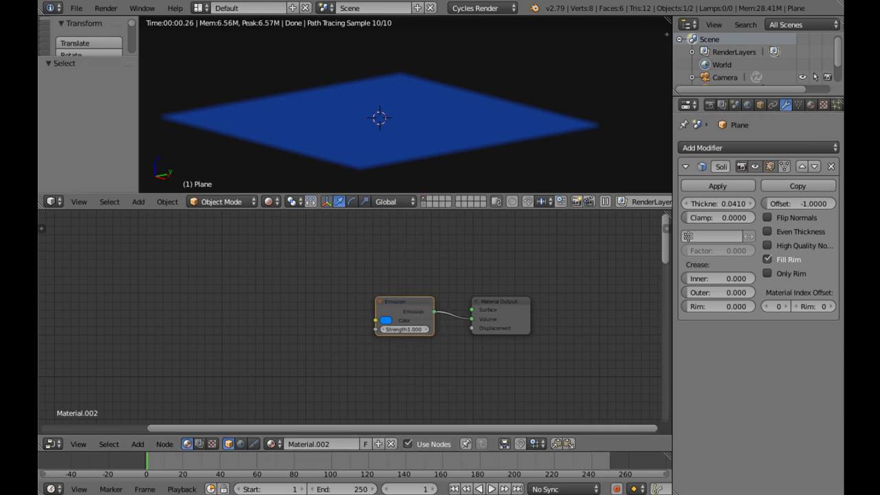
pyautogui.click(722, 104)
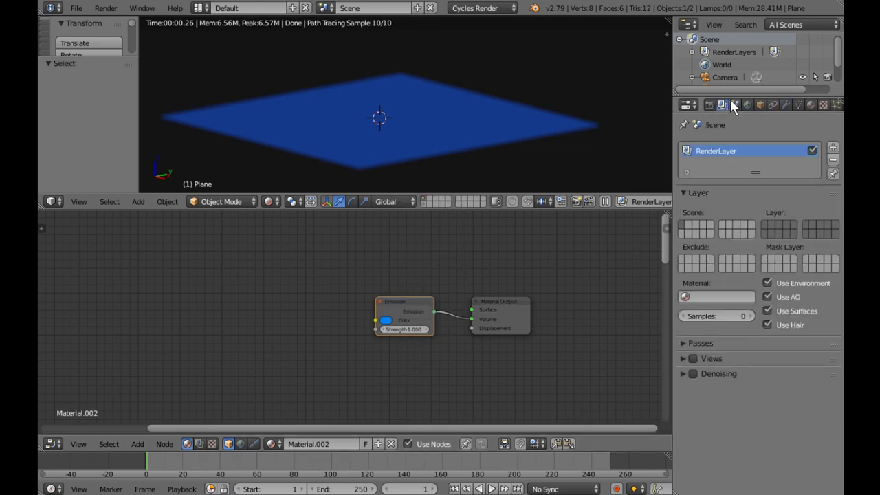
# - In Scene properties, keep Color Management at Filmic view with the Very High Contrast look
pyautogui.click(735, 105)
pyautogui.click(756, 442)
pyautogui.click(756, 443)
pyautogui.click(756, 480)
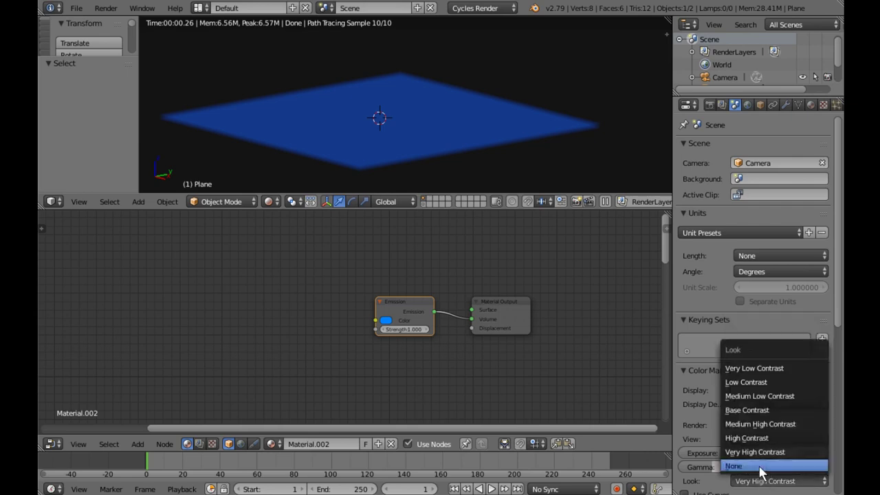
pyautogui.click(765, 454)
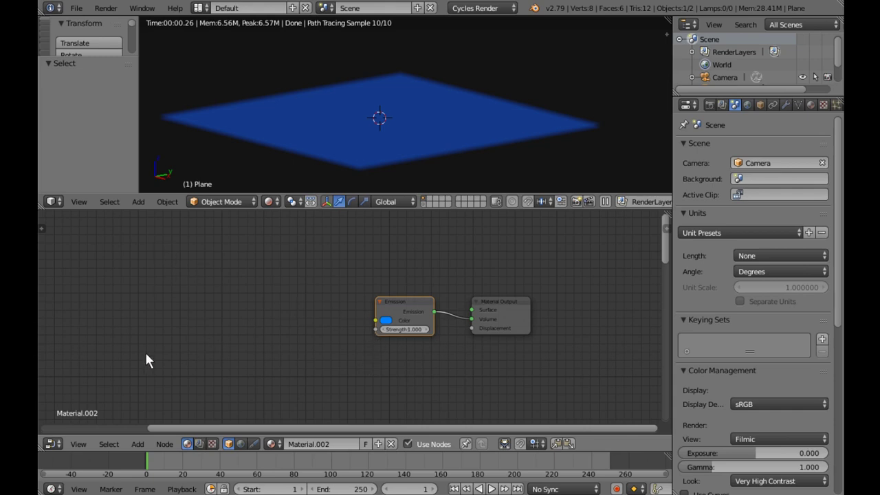
pyautogui.hotkey('shift', 'a')
pyautogui.moveTo(117, 305)
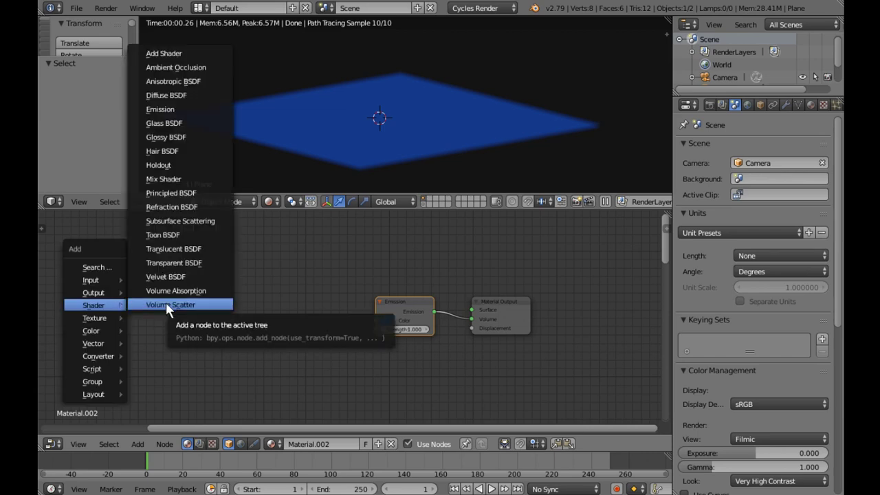
# - Add a Texture Coordinate node at the left of the node tree
pyautogui.click(100, 267)
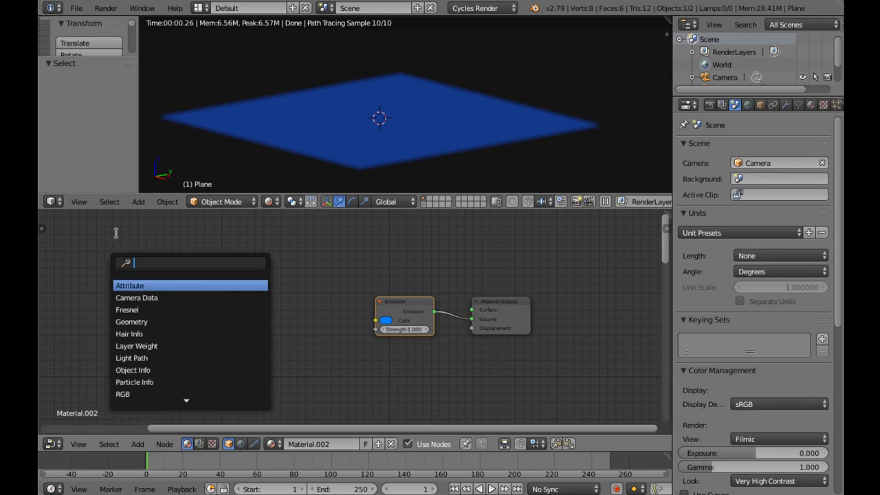
pyautogui.write('text')
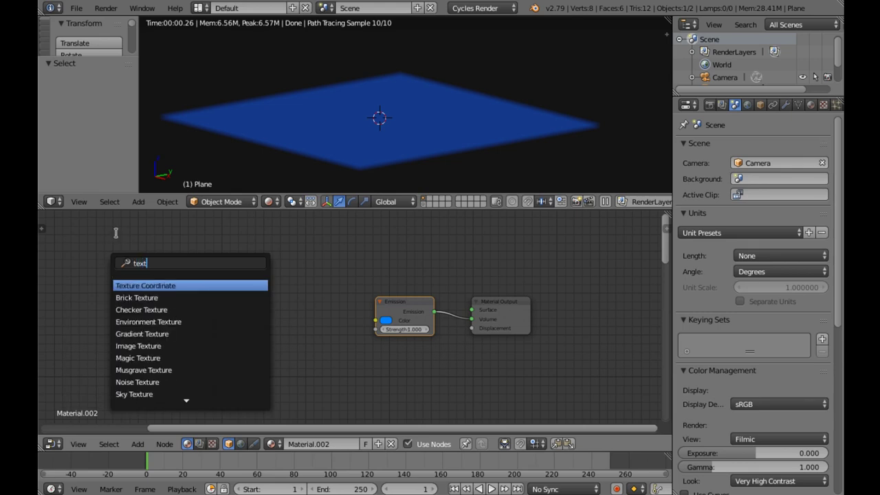
pyautogui.press('Return')
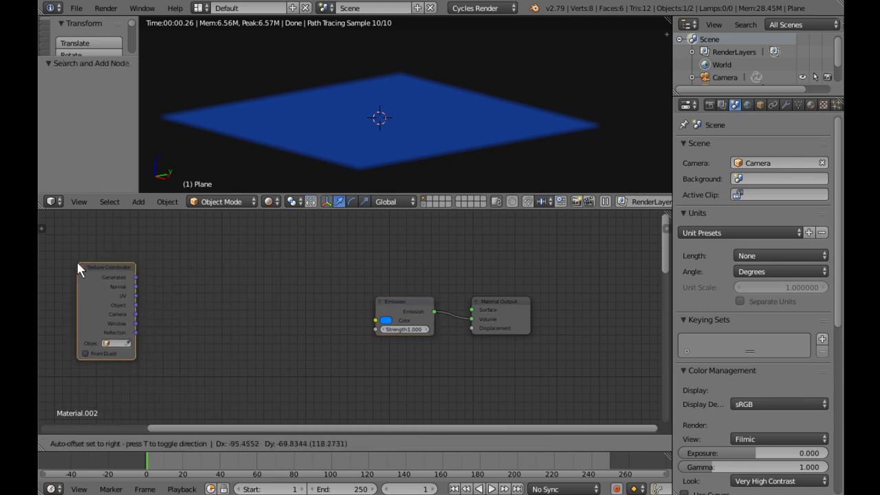
pyautogui.click(83, 268)
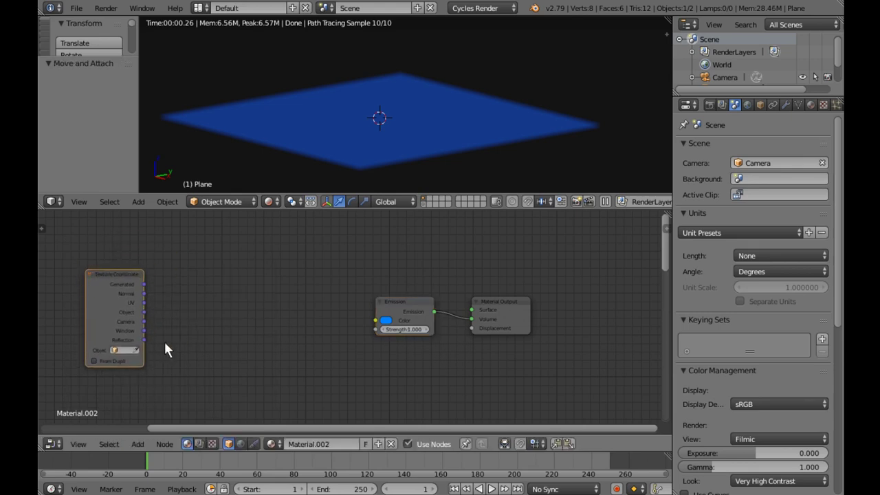
# - Add a Brick Texture node with mortar size 0, brick width 0.8, row height 0.25
pyautogui.hotkey('shift', 'a')
pyautogui.click(152, 294)
pyautogui.write('brick')
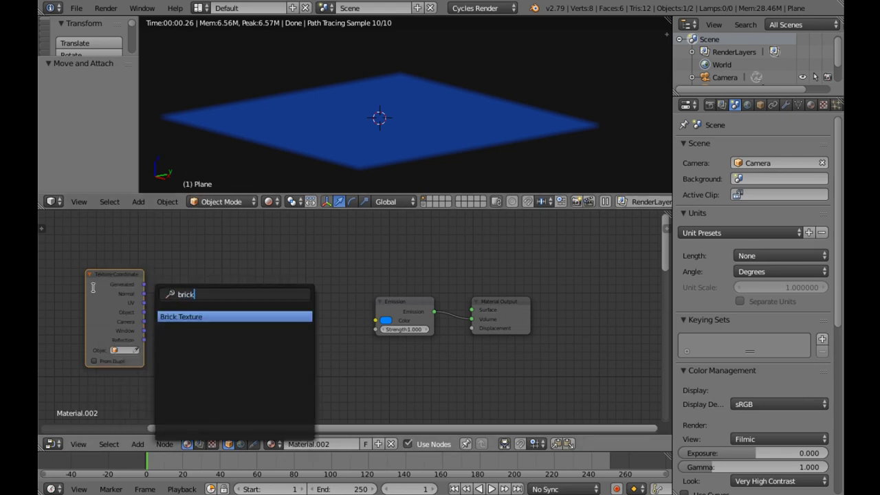
pyautogui.press('Return')
pyautogui.click(187, 356)
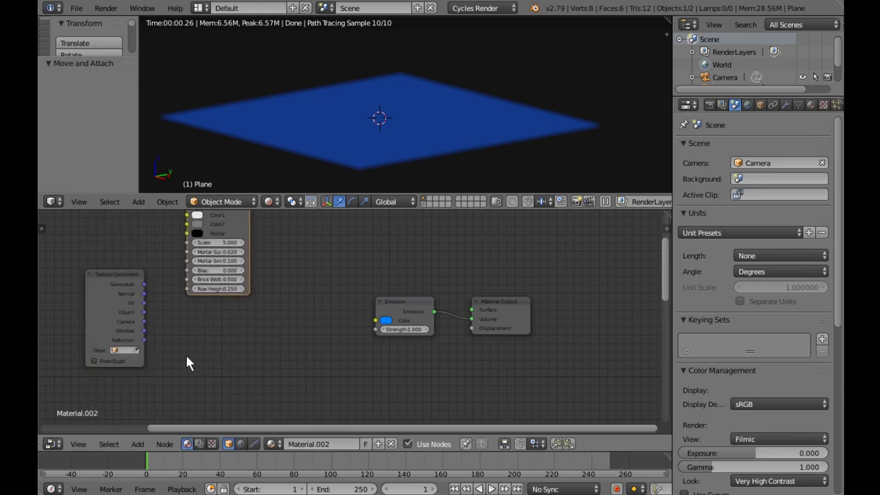
pyautogui.moveTo(196, 332); pyautogui.dragTo(170, 415, button='middle')
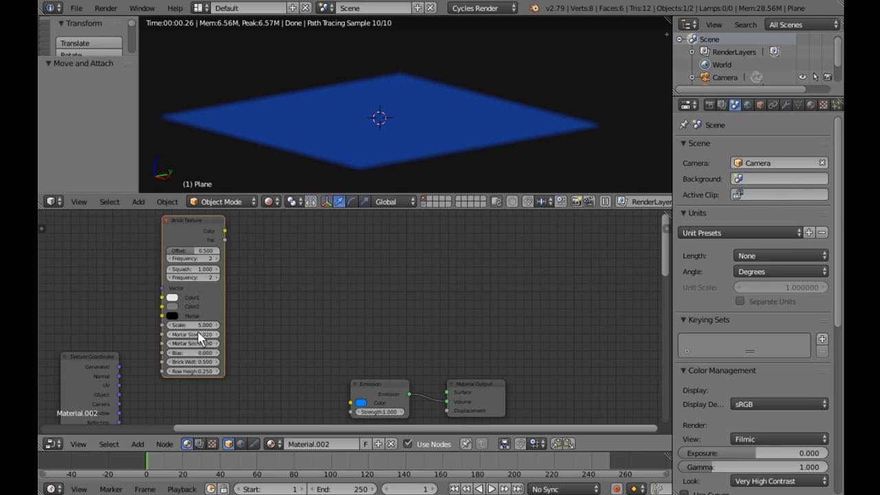
pyautogui.write('0')
pyautogui.press('Return')
pyautogui.click(196, 362)
pyautogui.write('.8')
pyautogui.press('Return')
pyautogui.click(197, 371)
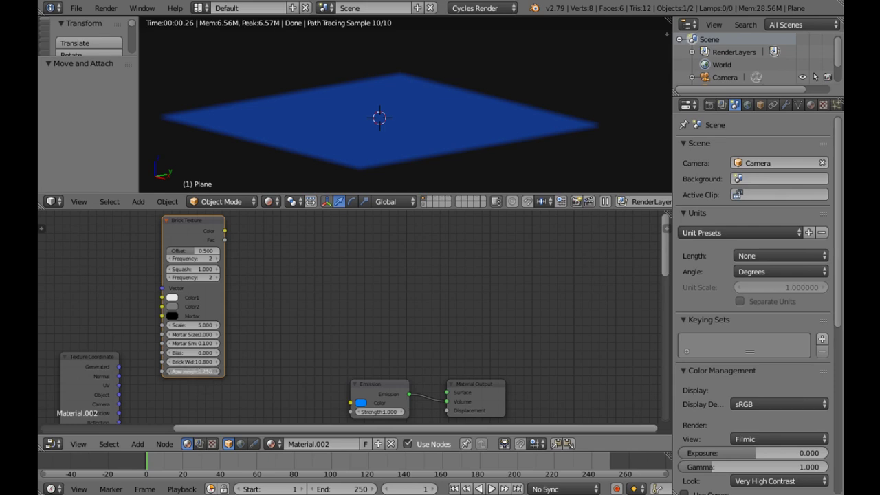
pyautogui.press('Return')
pyautogui.moveTo(277, 364); pyautogui.dragTo(289, 290, button='middle')
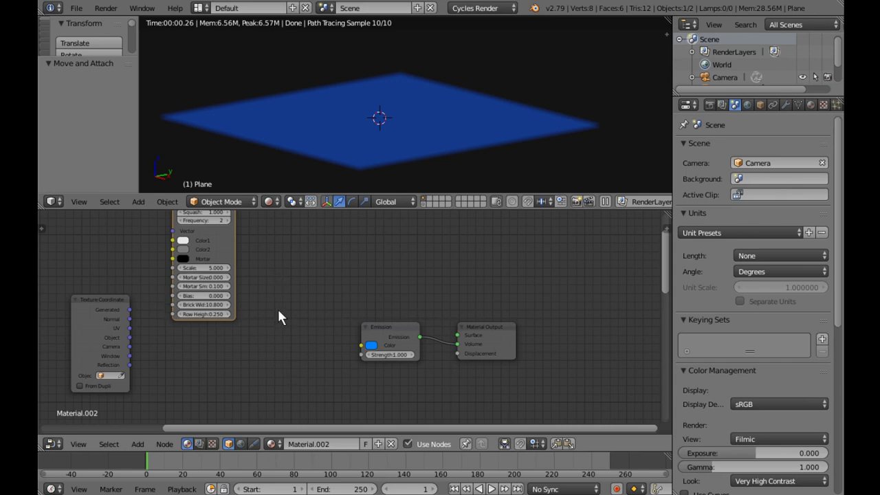
# - Add a Spherical Gradient Texture node below the Emission node
pyautogui.hotkey('shift', 'a')
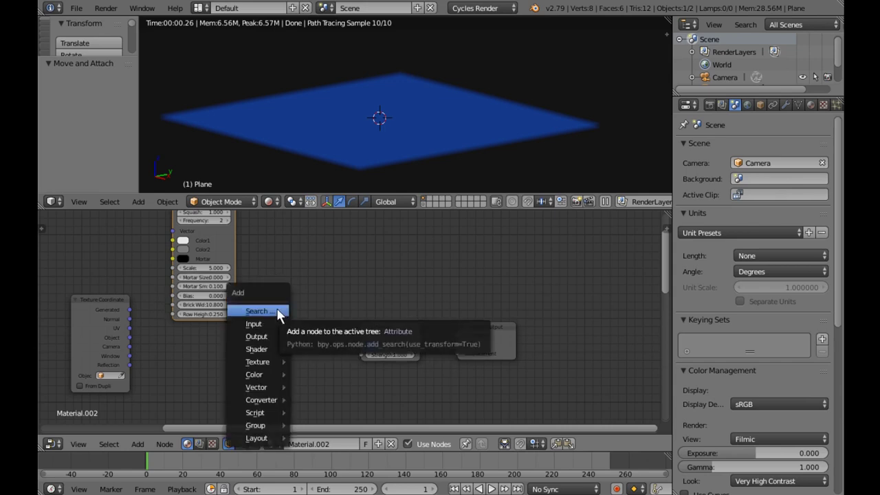
pyautogui.click(277, 312)
pyautogui.write('gradi')
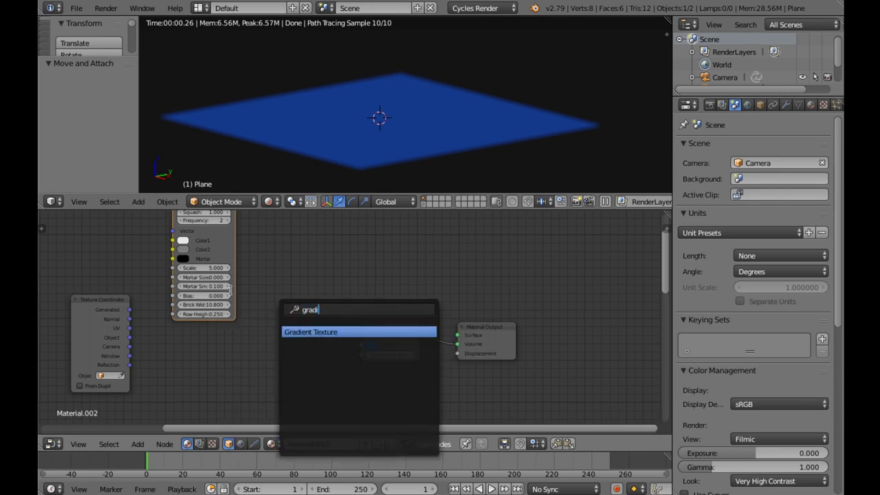
pyautogui.press('Return')
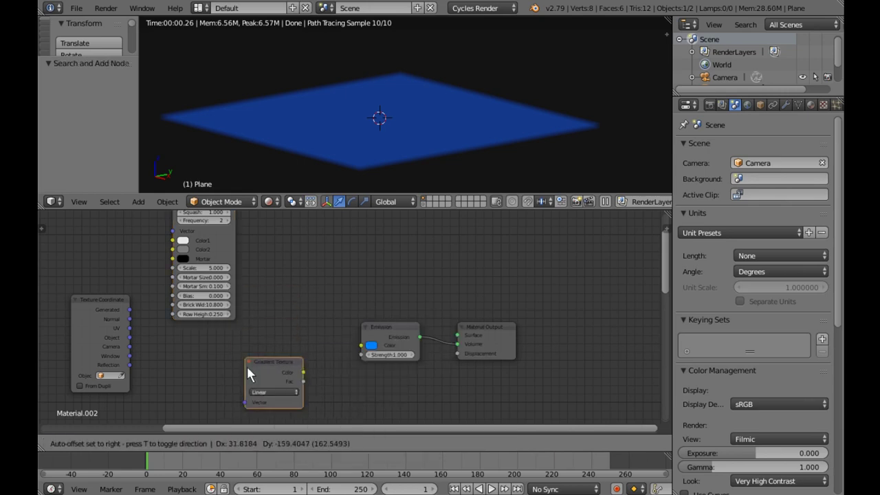
pyautogui.click(246, 363)
pyautogui.moveTo(296, 319); pyautogui.dragTo(304, 279, button='middle')
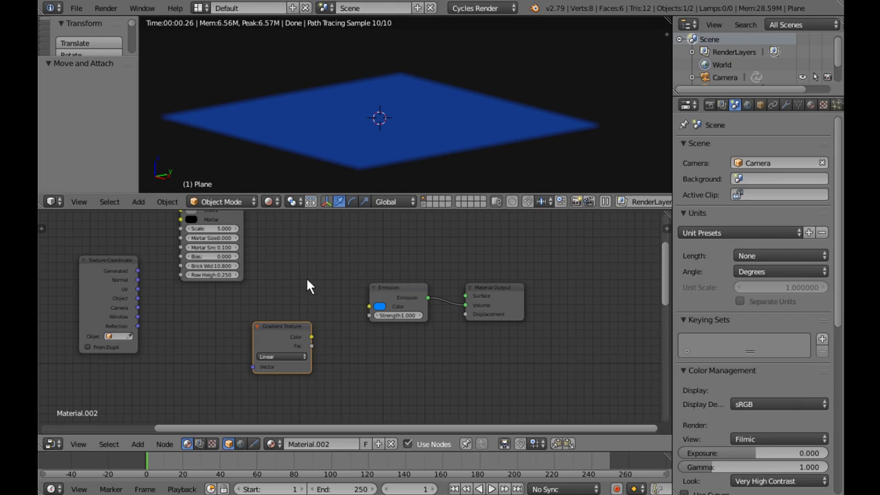
pyautogui.moveTo(275, 333); pyautogui.dragTo(304, 366)
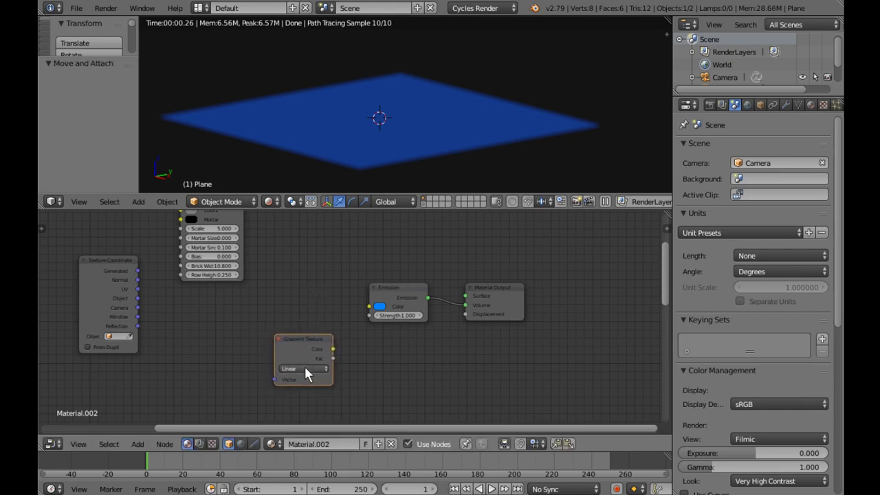
pyautogui.click(306, 375)
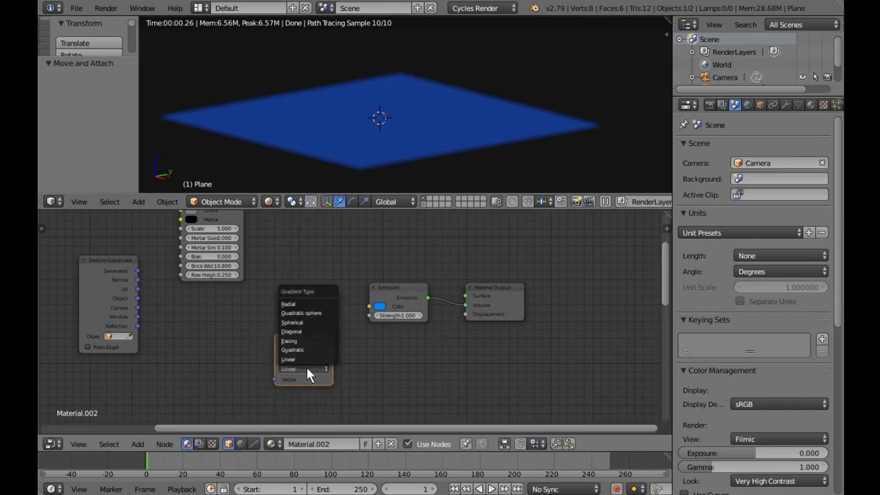
pyautogui.click(300, 323)
pyautogui.moveTo(297, 338); pyautogui.dragTo(298, 348)
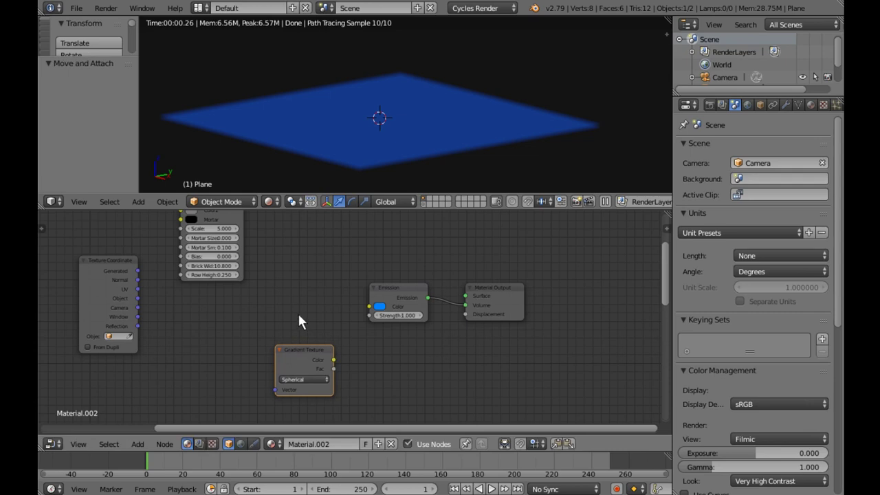
# - Add a Math node set to Modulo above the Gradient Texture
pyautogui.hotkey('shift', 'a')
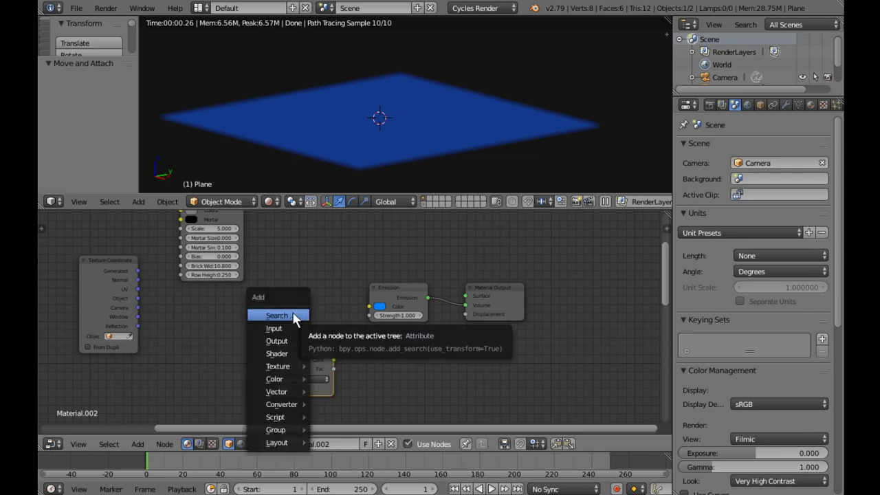
pyautogui.click(293, 316)
pyautogui.write('math')
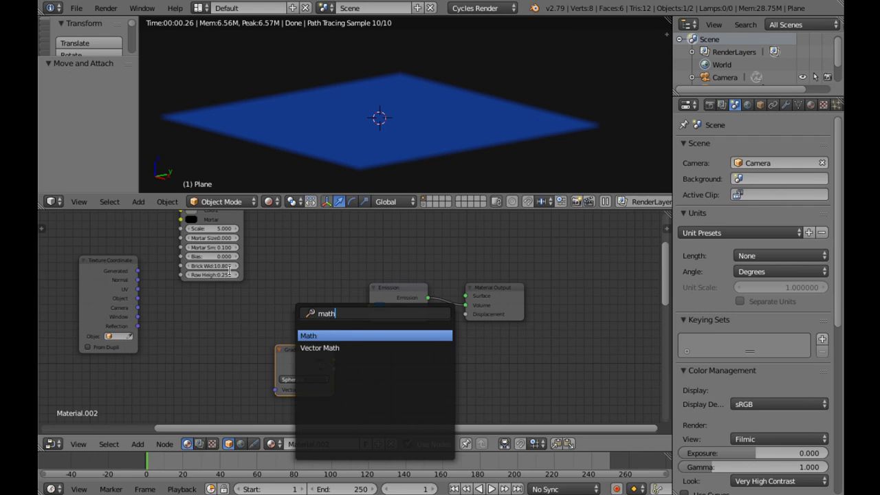
pyautogui.press('Return')
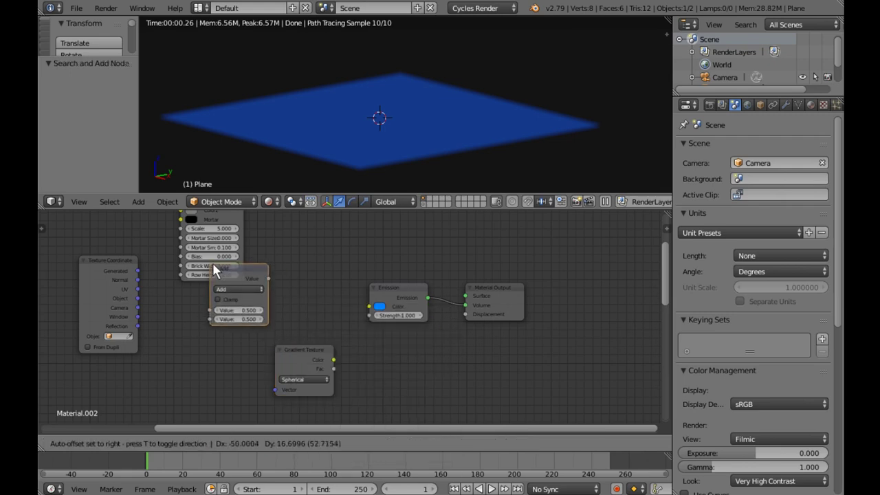
pyautogui.click(271, 279)
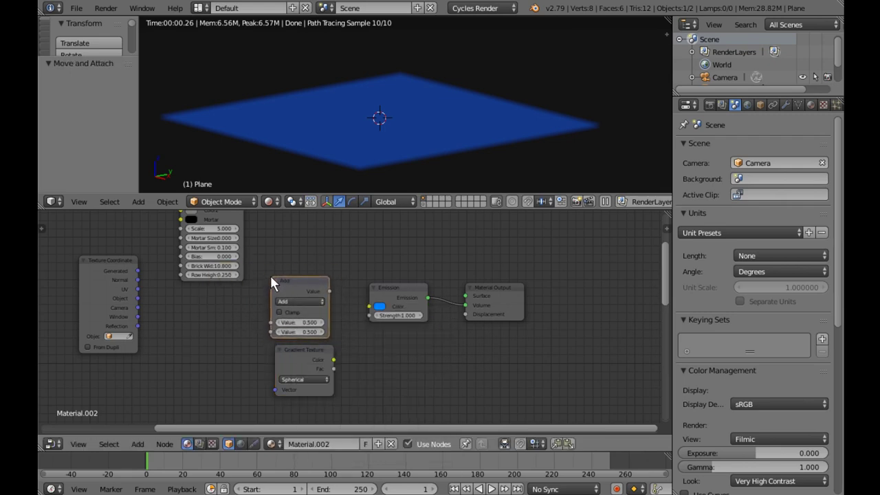
pyautogui.click(303, 301)
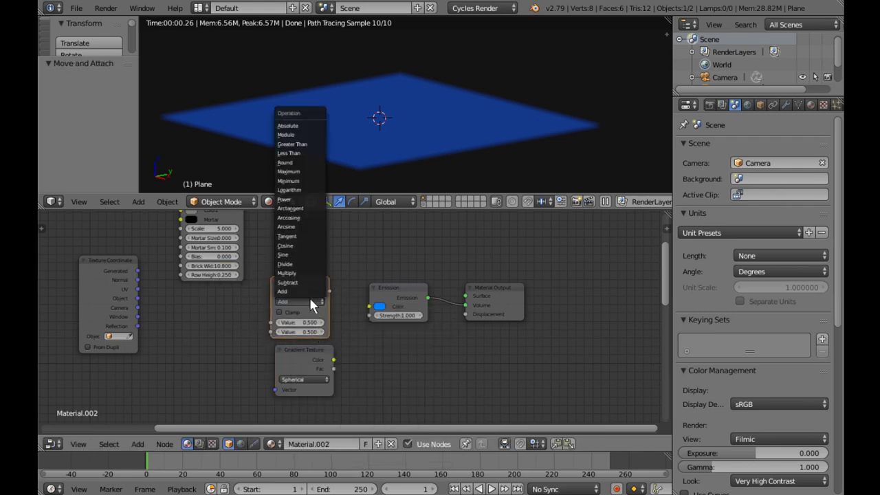
pyautogui.click(305, 135)
pyautogui.moveTo(302, 287); pyautogui.dragTo(324, 338, button='middle')
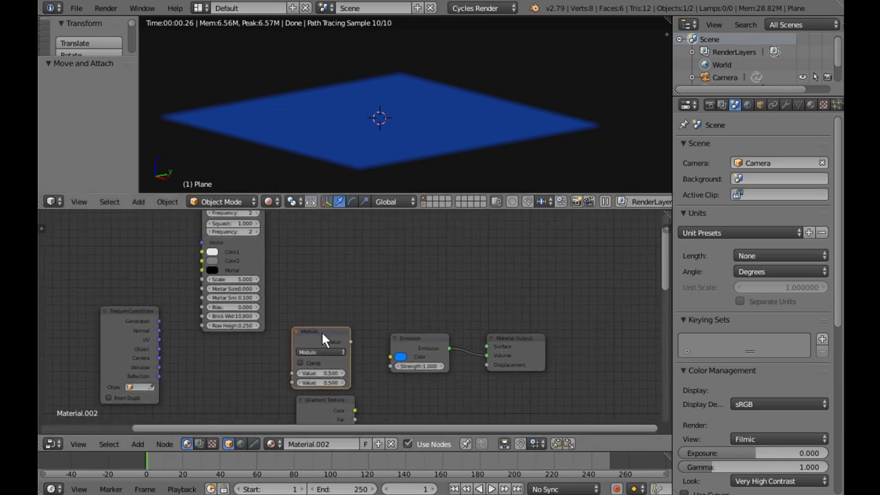
pyautogui.moveTo(319, 332); pyautogui.dragTo(326, 328)
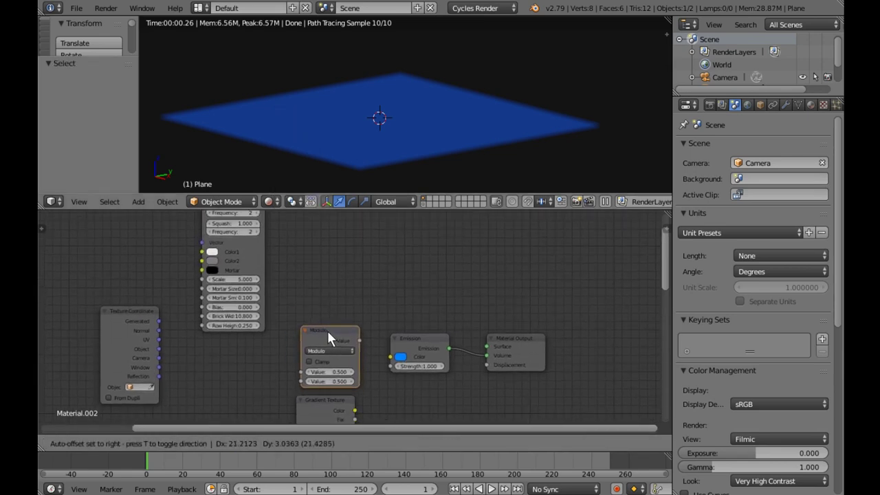
# - Add a MixRGB node to the node tree
pyautogui.hotkey('shift', 'a')
pyautogui.click(325, 246)
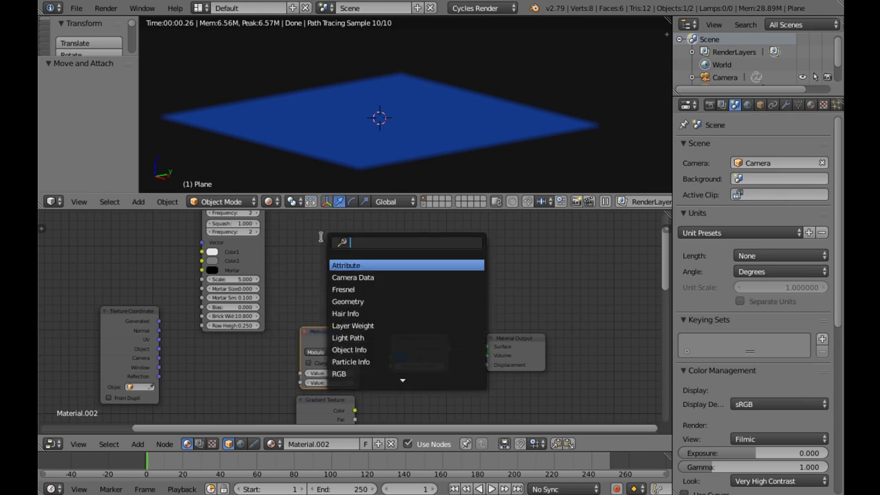
pyautogui.write('mix')
pyautogui.press('Down')
pyautogui.press('Return')
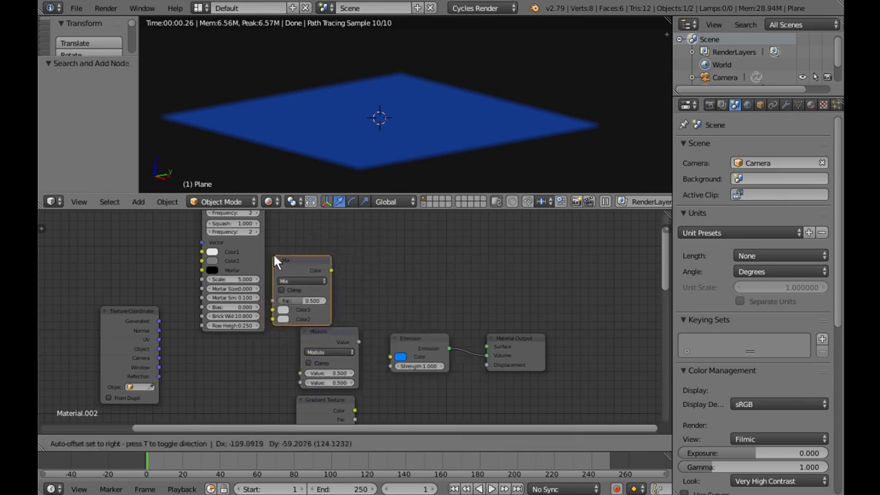
pyautogui.click(301, 246)
pyautogui.moveTo(300, 245); pyautogui.dragTo(272, 270, button='middle')
# - Maximize the Node Editor and link Brick Color to Mix Color1 and Object coordinates to Color2
pyautogui.hotkey('ctrl', 'space')
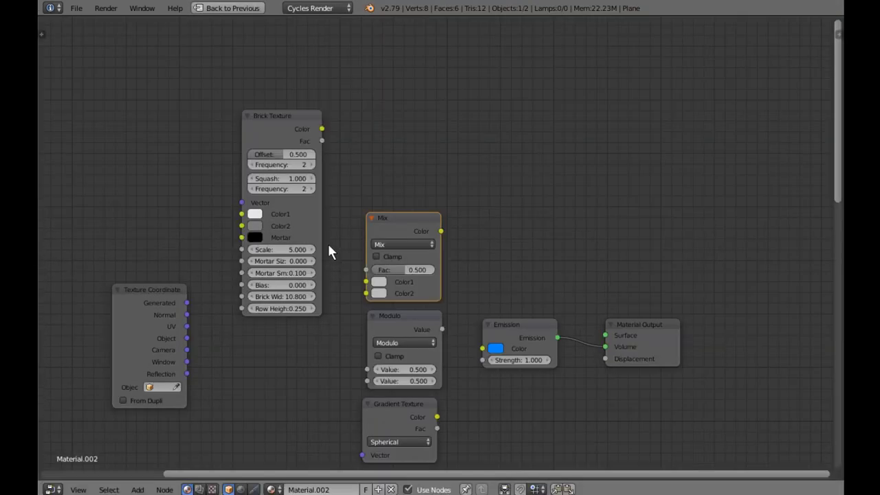
pyautogui.keyDown('shift'); pyautogui.scroll(-4, 314, 56); pyautogui.keyUp('shift')
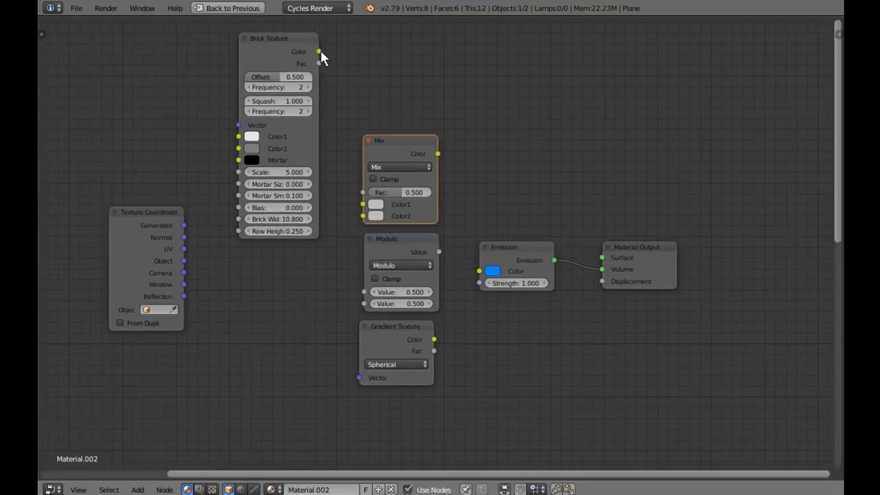
pyautogui.moveTo(320, 52); pyautogui.dragTo(363, 204)
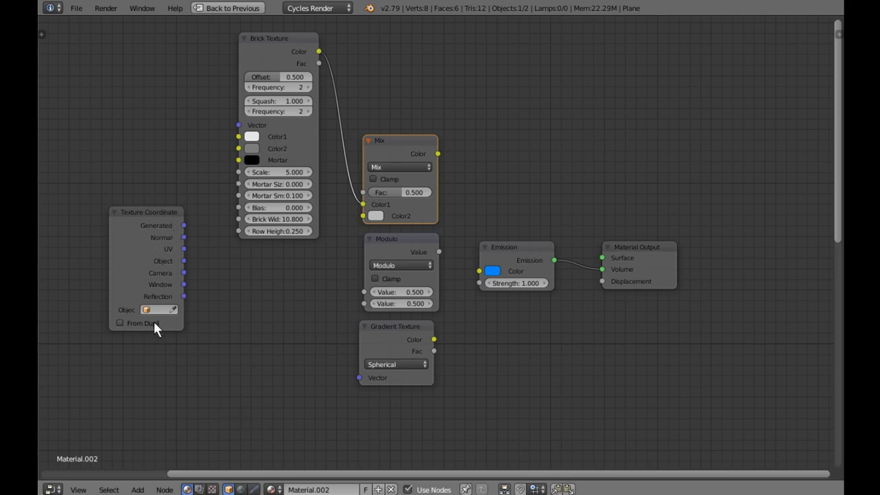
pyautogui.moveTo(183, 261); pyautogui.dragTo(365, 217)
pyautogui.moveTo(155, 211); pyautogui.dragTo(117, 239)
pyautogui.moveTo(272, 45); pyautogui.dragTo(241, 39)
# - Insert a Texture-type Mapping node into the Object-to-Color2 link
pyautogui.hotkey('shift', 'a')
pyautogui.click(229, 318)
pyautogui.write('map')
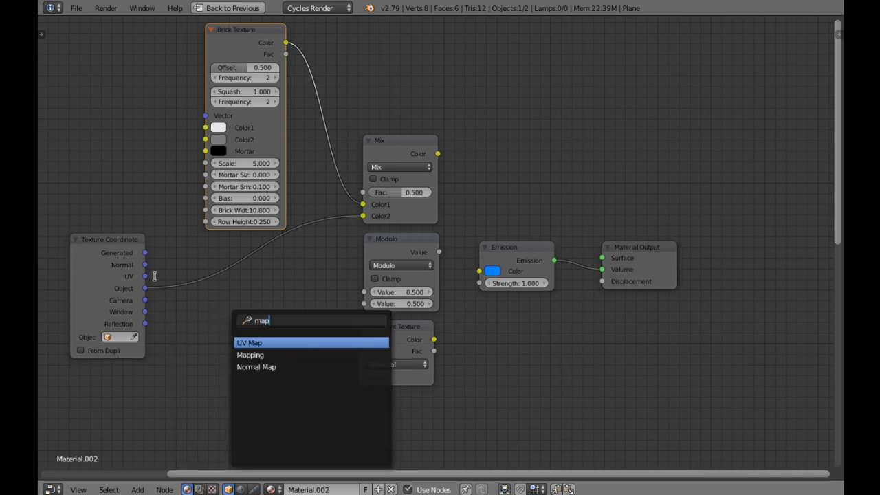
pyautogui.press('Down')
pyautogui.press('Return')
pyautogui.click(183, 247)
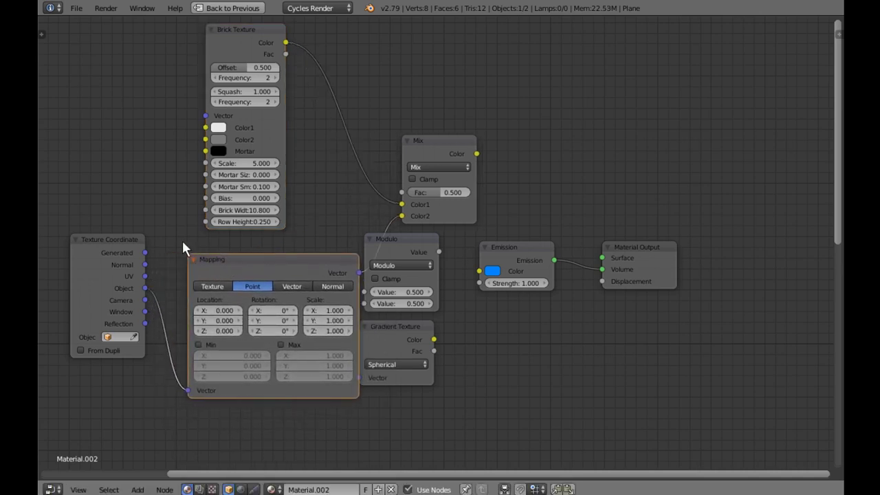
pyautogui.click(217, 286)
pyautogui.moveTo(270, 261); pyautogui.dragTo(243, 266)
# - Rearrange the Modulo, Gradient and Emission nodes and link Mix Color into Modulo
pyautogui.moveTo(399, 238); pyautogui.dragTo(429, 244)
pyautogui.moveTo(395, 332); pyautogui.dragTo(421, 335)
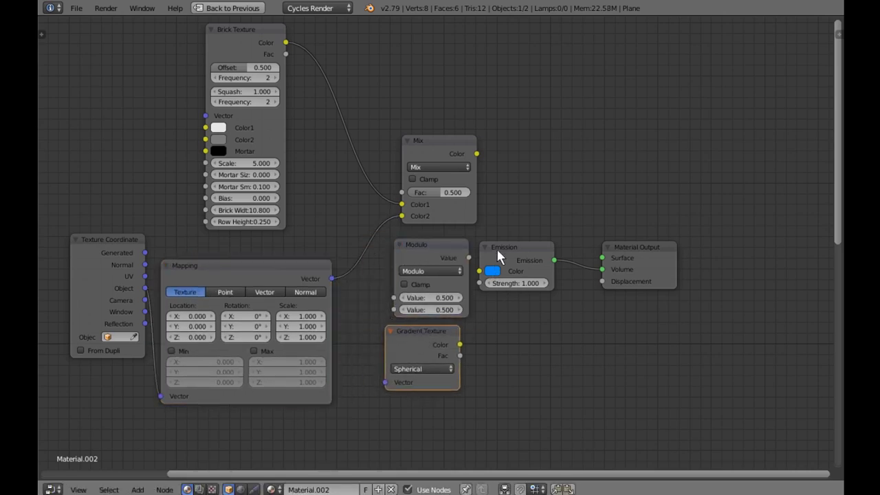
pyautogui.moveTo(499, 252); pyautogui.dragTo(522, 244)
pyautogui.moveTo(443, 255); pyautogui.dragTo(452, 252)
pyautogui.moveTo(433, 335); pyautogui.dragTo(445, 339)
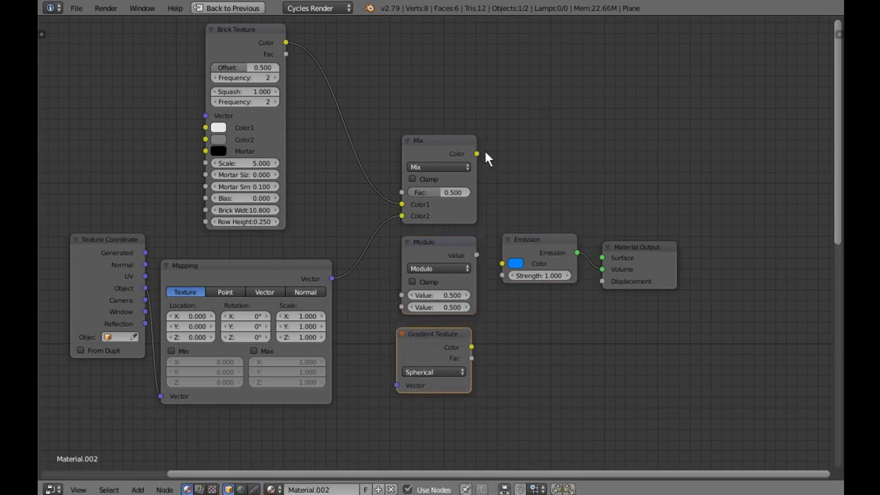
pyautogui.moveTo(477, 154); pyautogui.dragTo(403, 295)
# - Set the Mix node's blend type to Subtract with Fac 0.782
pyautogui.click(436, 168)
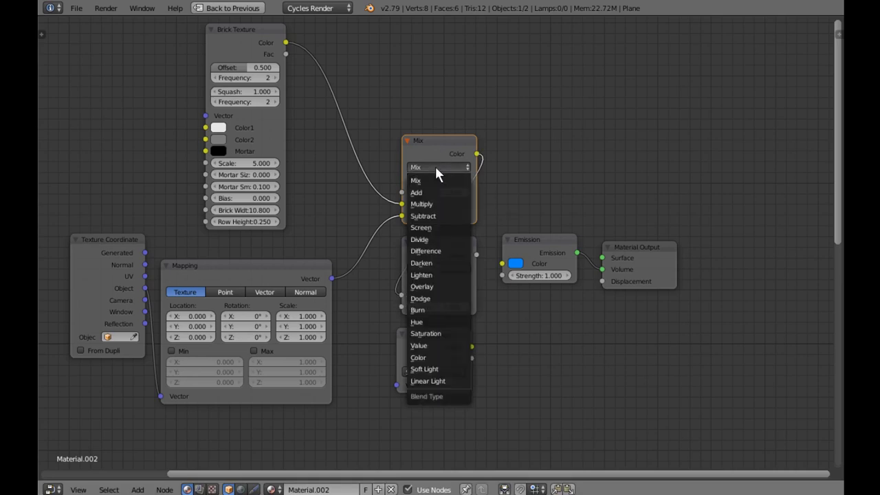
pyautogui.click(443, 169)
pyautogui.click(431, 215)
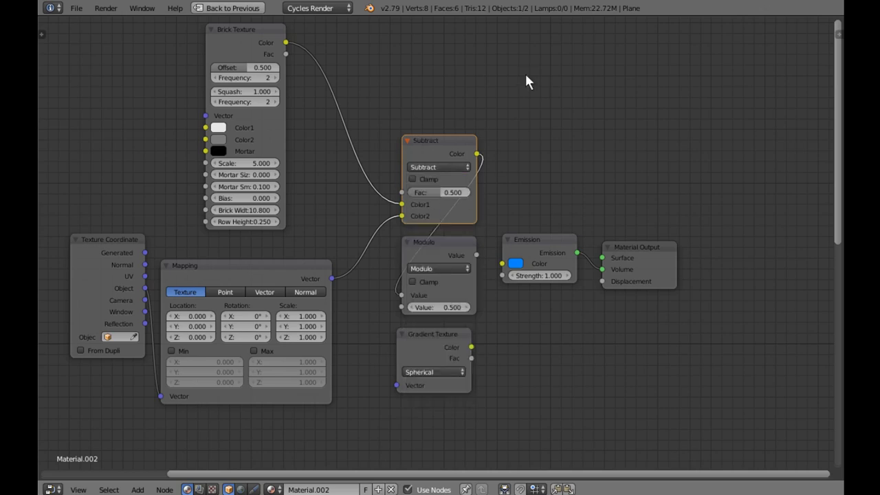
pyautogui.click(440, 196)
pyautogui.press('BackSpace')
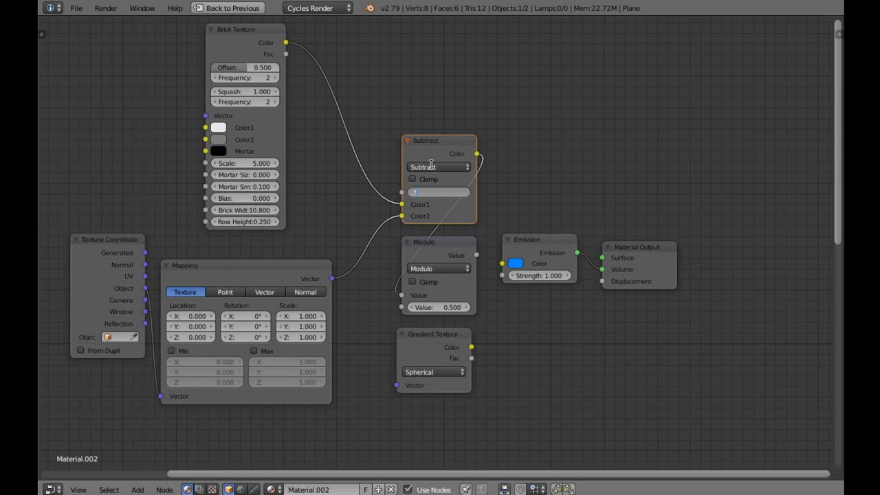
pyautogui.write('.782')
pyautogui.press('Return')
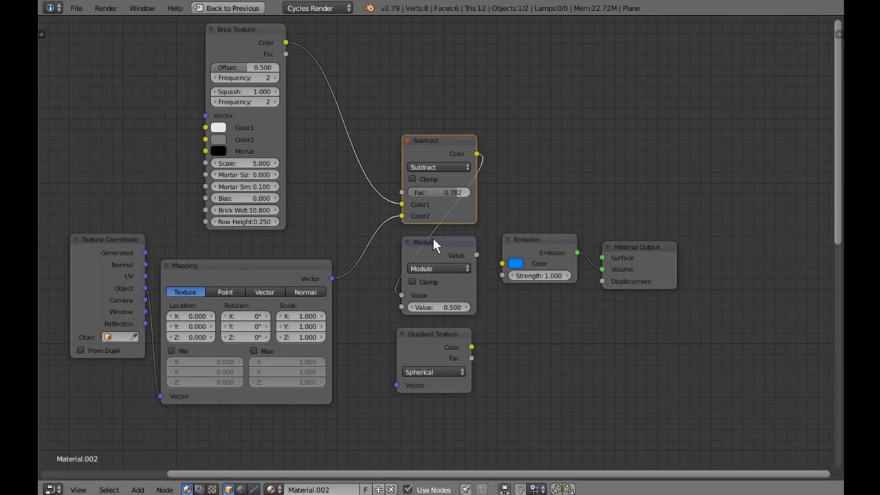
# - Connect Modulo's Value to the Gradient Texture Vector and restore the split layout
pyautogui.moveTo(439, 141); pyautogui.dragTo(438, 146)
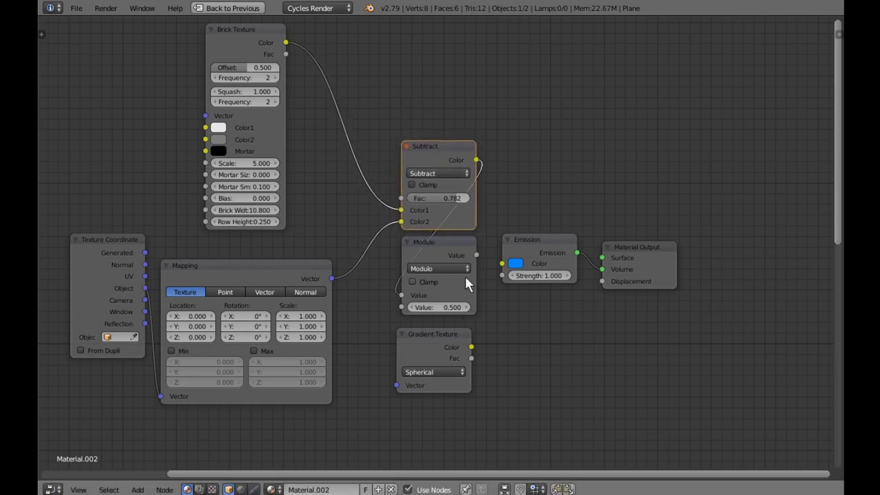
pyautogui.moveTo(438, 332); pyautogui.dragTo(446, 335)
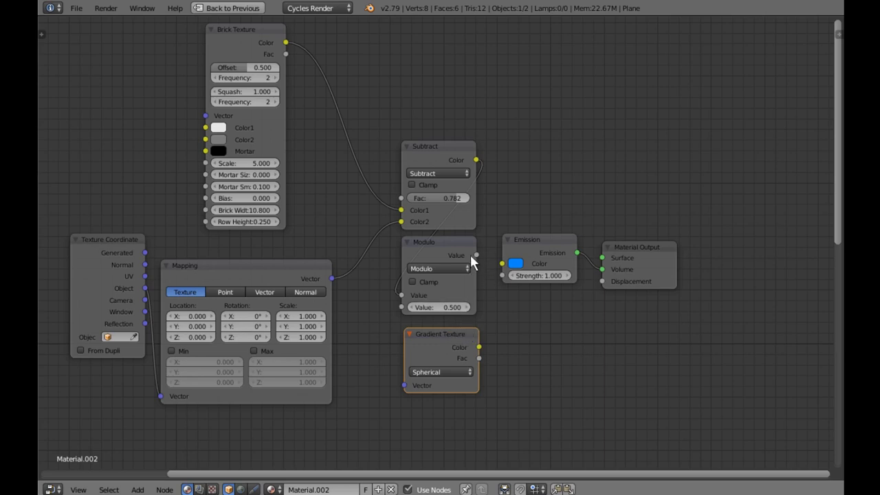
pyautogui.moveTo(476, 254); pyautogui.dragTo(403, 385)
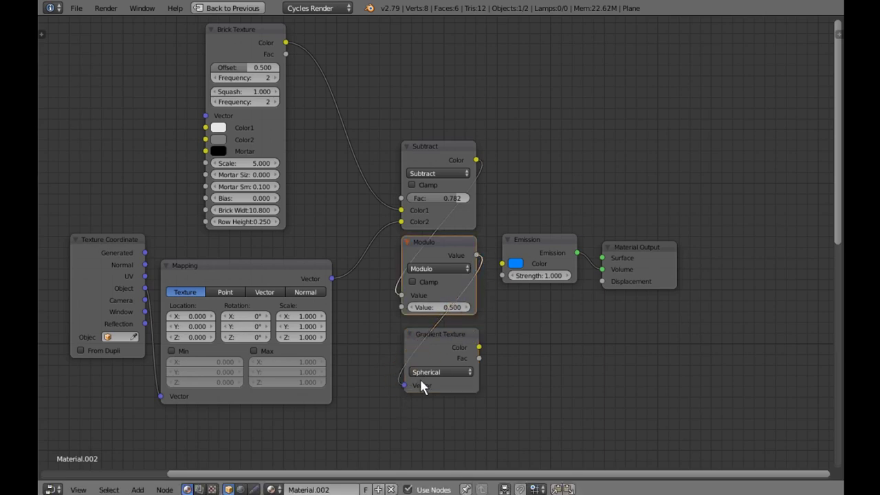
pyautogui.moveTo(439, 333); pyautogui.dragTo(435, 332)
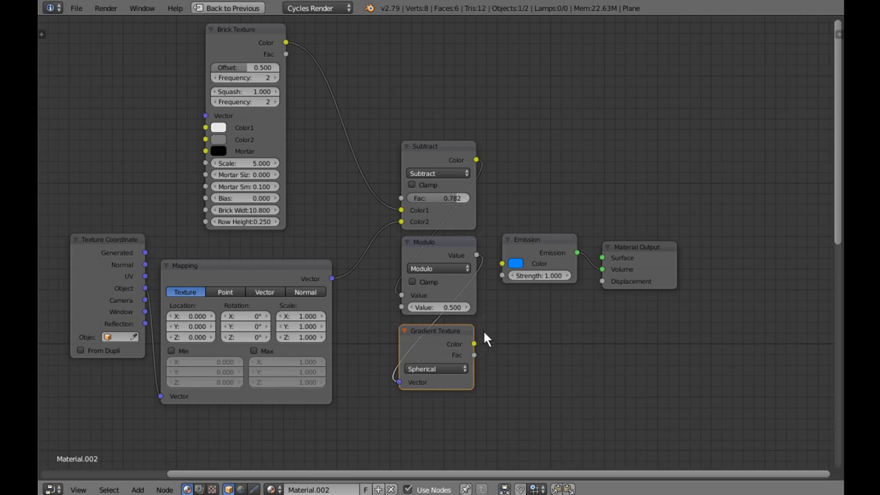
pyautogui.hotkey('ctrl', 'space')
pyautogui.moveTo(386, 341); pyautogui.dragTo(397, 315, button='middle')
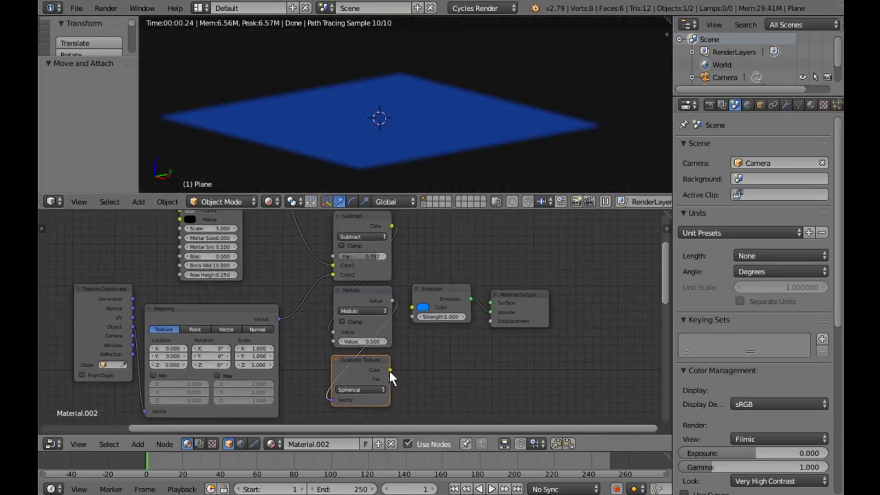
# - Connect the Gradient Texture Color to Emission Strength and move the Emission and Output nodes aside
pyautogui.moveTo(390, 371); pyautogui.dragTo(409, 320)
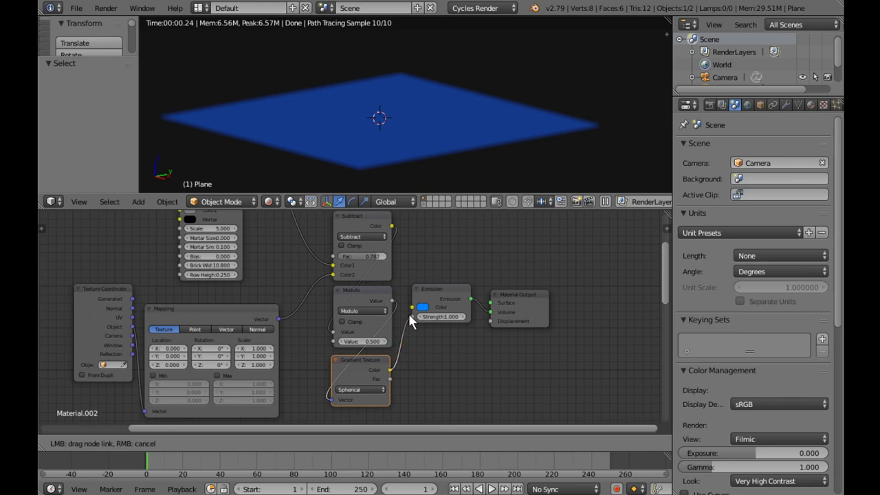
pyautogui.moveTo(410, 317); pyautogui.dragTo(412, 316)
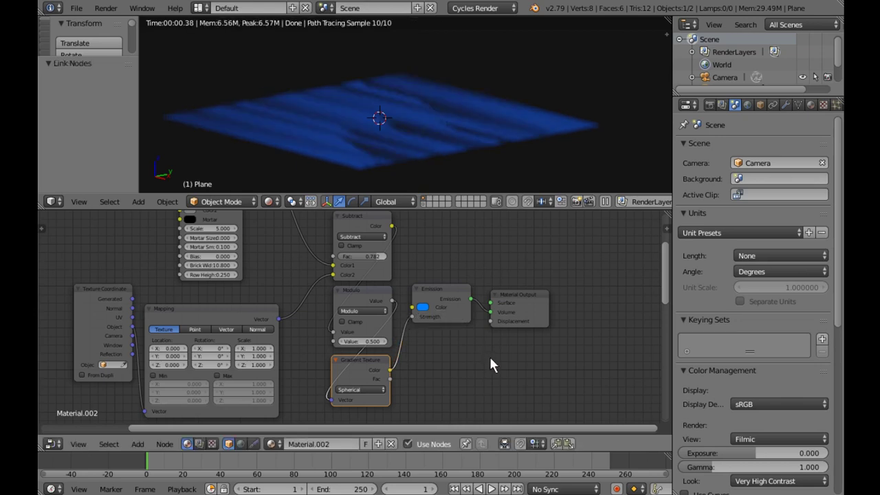
pyautogui.scroll(3, 501, 160)
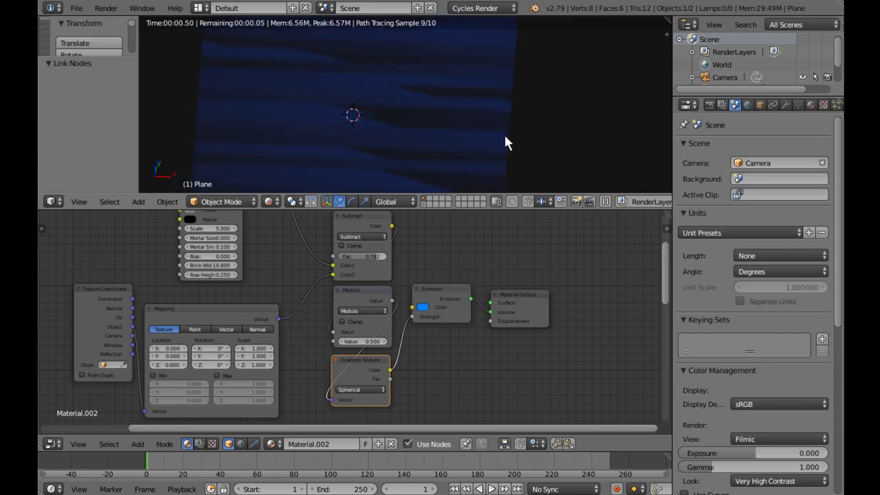
pyautogui.scroll(-3, 480, 134)
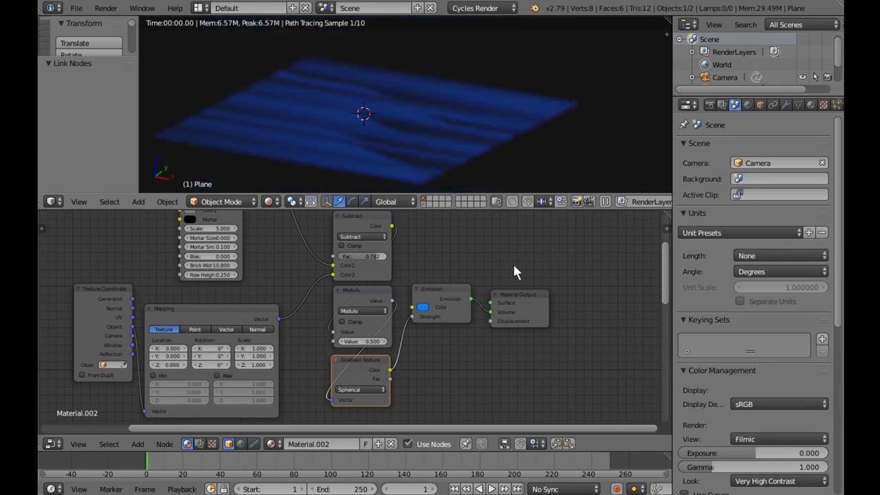
pyautogui.moveTo(538, 310); pyautogui.dragTo(576, 301)
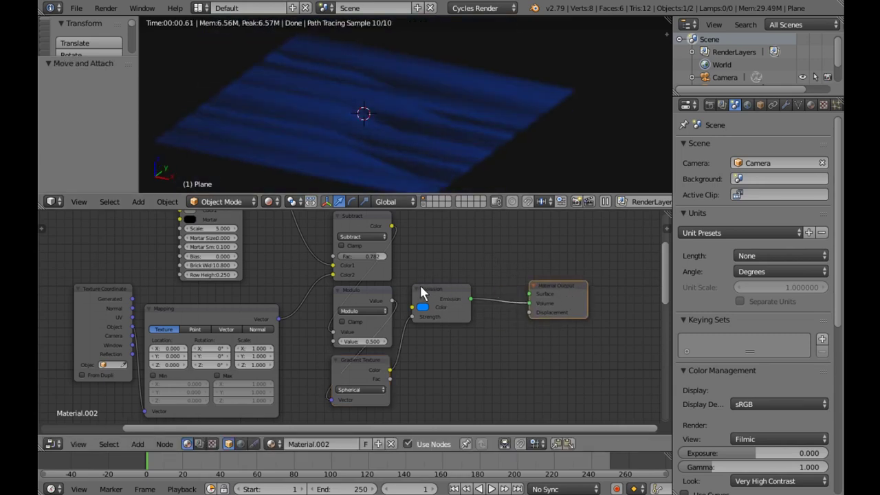
pyautogui.moveTo(423, 289); pyautogui.dragTo(457, 278)
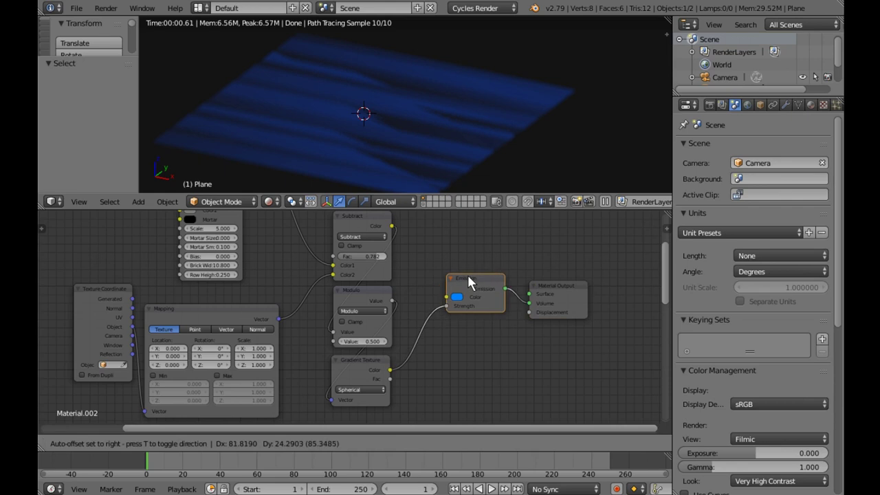
# - Insert a Math node on the Strength link, set to Multiply with a second value of 98
pyautogui.hotkey('shift', 'a')
pyautogui.click(422, 292)
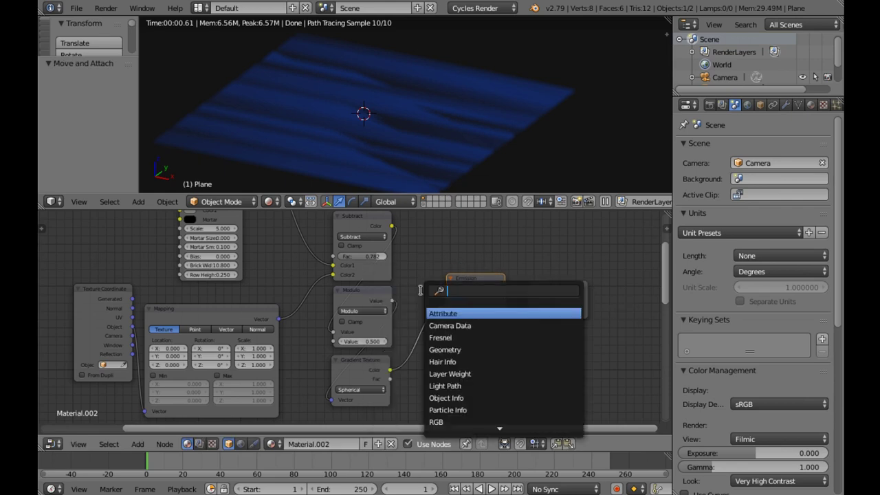
pyautogui.write('math')
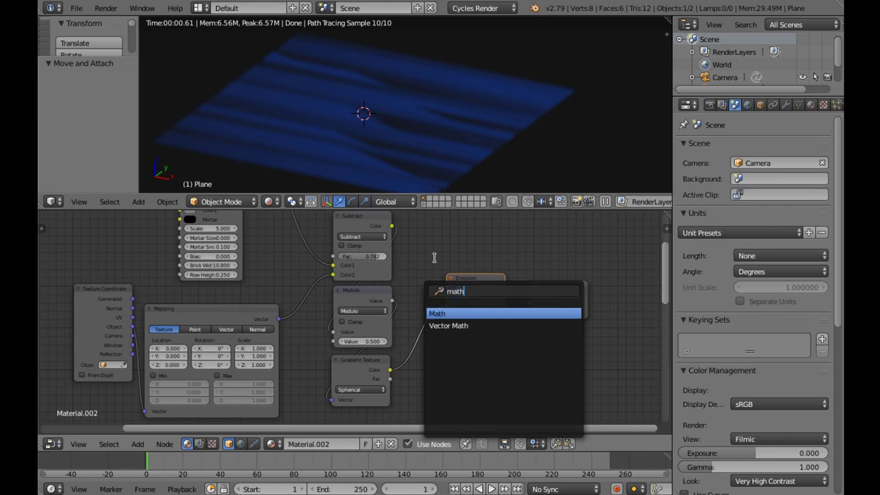
pyautogui.press('Return')
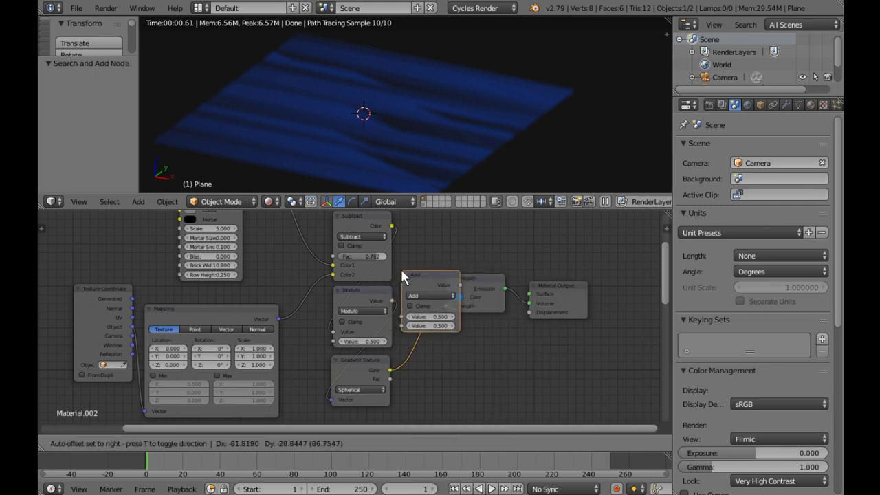
pyautogui.click(423, 285)
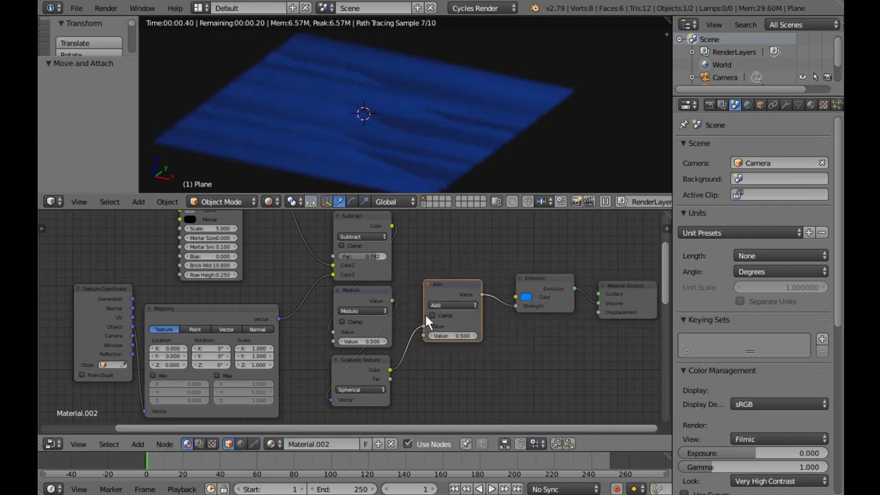
pyautogui.click(455, 304)
pyautogui.click(451, 285)
pyautogui.click(458, 336)
pyautogui.write('98')
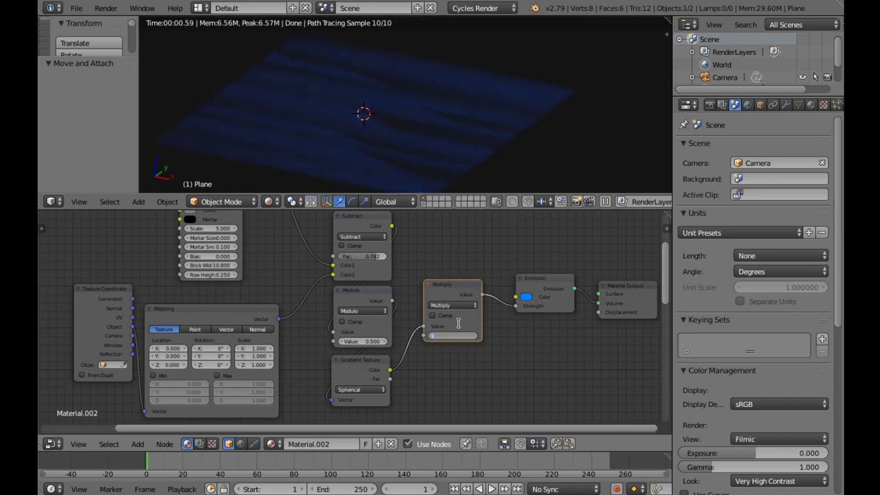
pyautogui.press('Return')
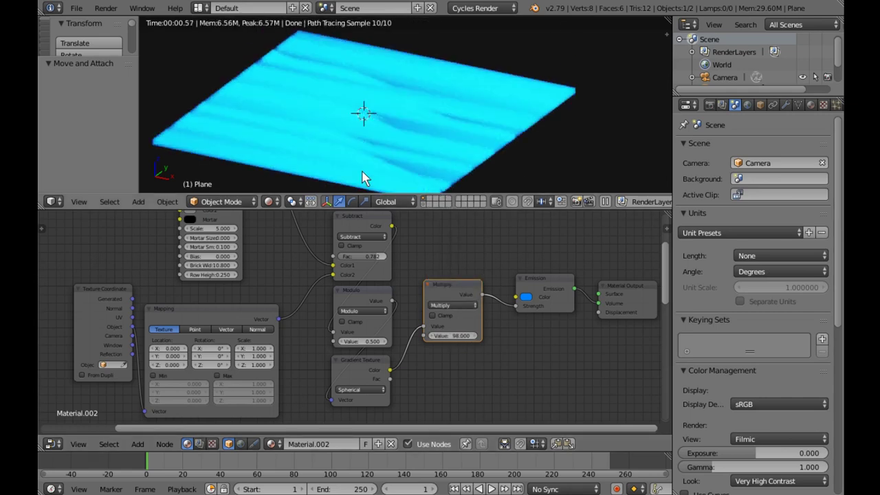
# - Orbit and zoom the viewport, then switch to top view (Numpad 7) over the striped plane
pyautogui.moveTo(453, 172)
pyautogui.mouseDown(button='middle')
pyautogui.moveTo(440, 155)
pyautogui.moveTo(481, 152)
pyautogui.moveTo(504, 211)
pyautogui.moveTo(489, 65)
pyautogui.moveTo(457, 167)
pyautogui.moveTo(447, 163)
pyautogui.mouseUp(button='middle')
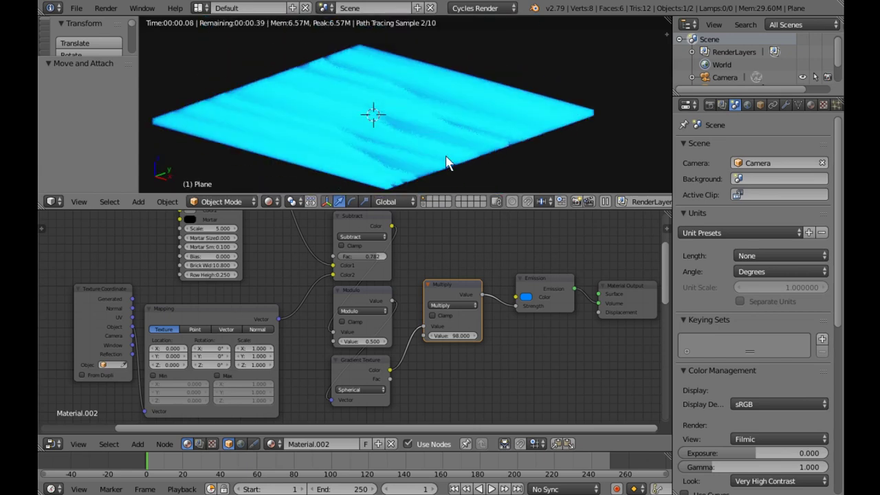
pyautogui.moveTo(406, 133)
pyautogui.mouseDown(button='middle')
pyautogui.moveTo(346, 140)
pyautogui.moveTo(417, 141)
pyautogui.mouseUp(button='middle')
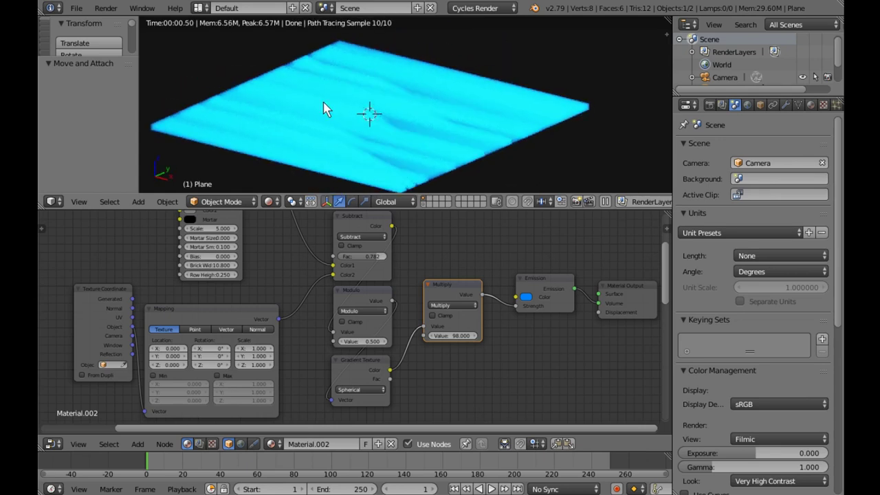
pyautogui.moveTo(330, 117); pyautogui.dragTo(365, 182, button='middle')
pyautogui.scroll(-3, 366, 183)
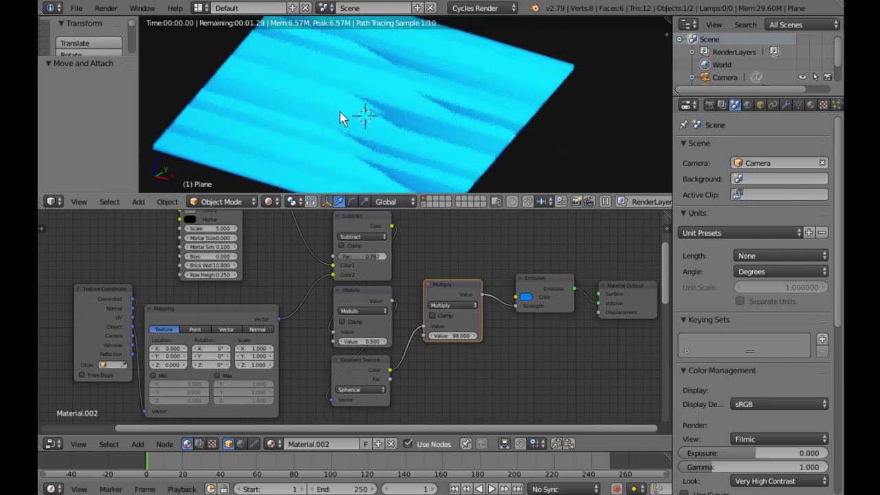
pyautogui.scroll(3, 372, 185)
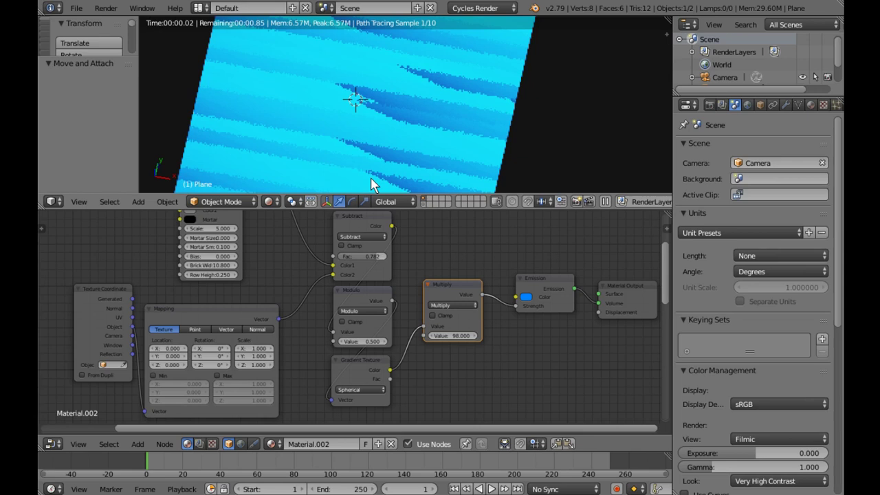
pyautogui.press('KP_7')
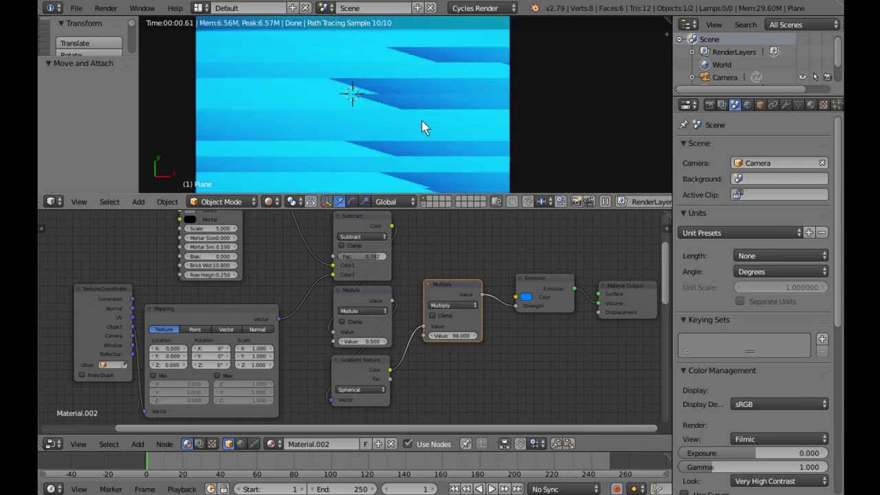
pyautogui.scroll(-1, 445, 135)
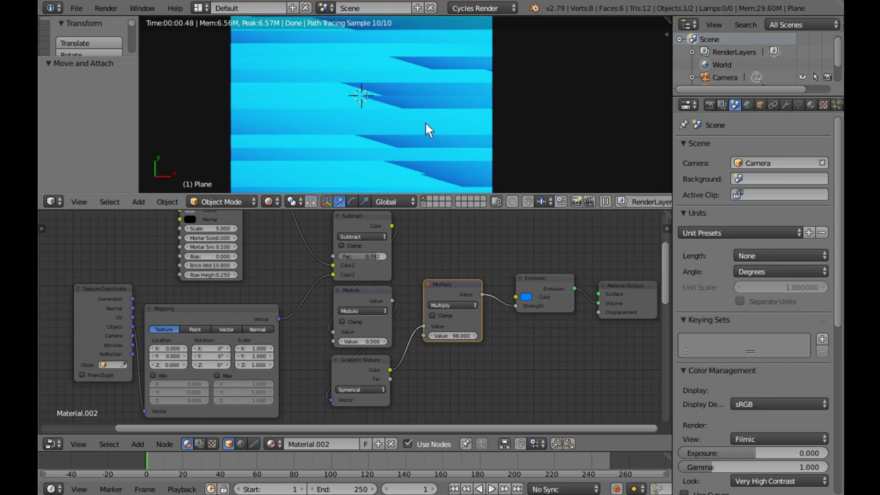
# - Add a ColorRamp node via search and insert it between Gradient Texture and Multiply
pyautogui.hotkey('shift', 'a')
pyautogui.click(451, 283)
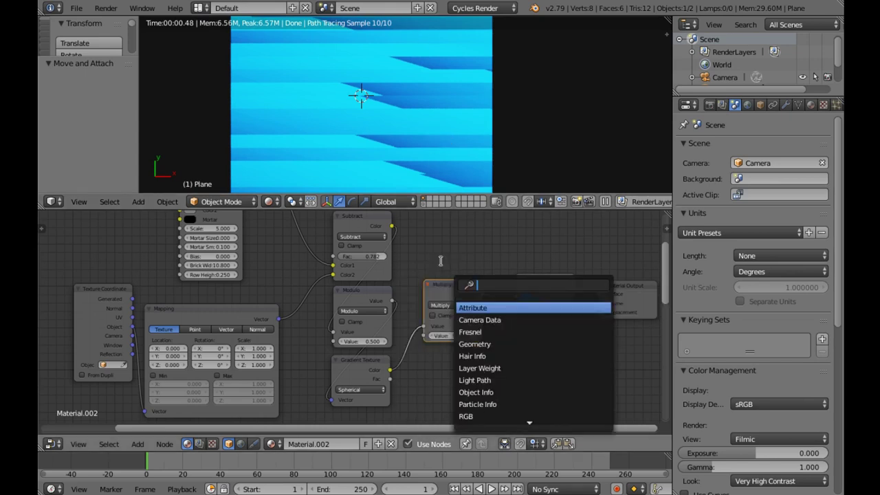
pyautogui.write('rmap')
pyautogui.press('BackSpace')
pyautogui.press('BackSpace')
pyautogui.press('BackSpace')
pyautogui.press('BackSpace')
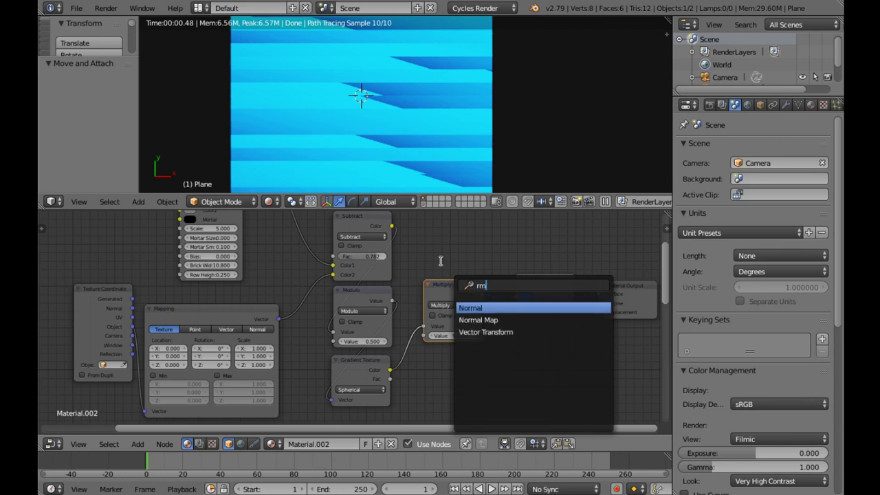
pyautogui.write('ra')
pyautogui.press('Return')
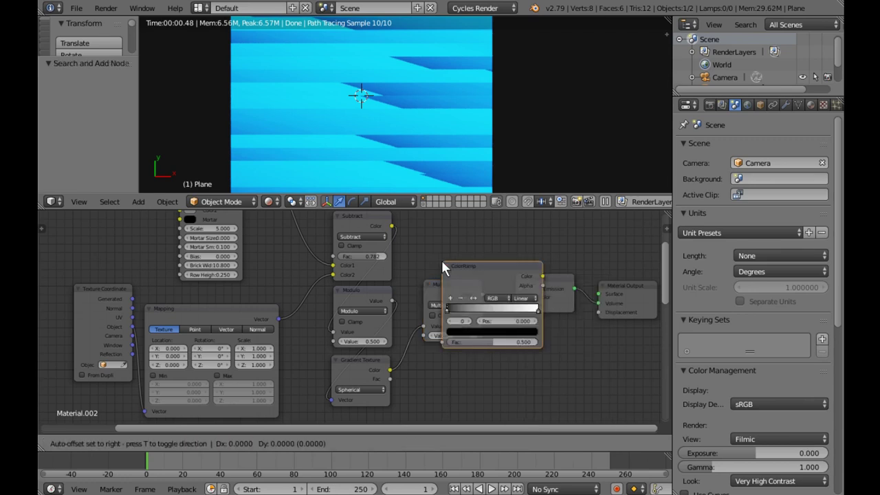
pyautogui.click(403, 292)
# - Move the ramp's stop to 0.655, set B-Spline interpolation, and tidy the node layout
pyautogui.moveTo(430, 341); pyautogui.dragTo(492, 349)
pyautogui.click(507, 331)
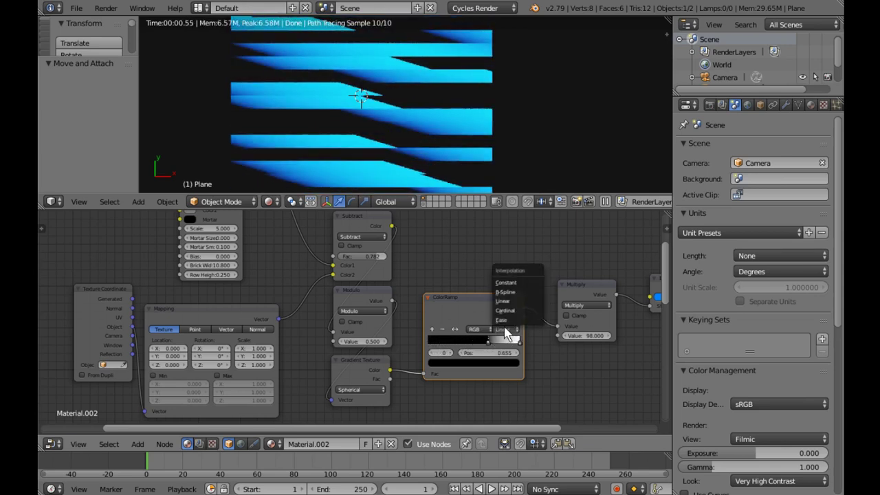
pyautogui.click(498, 292)
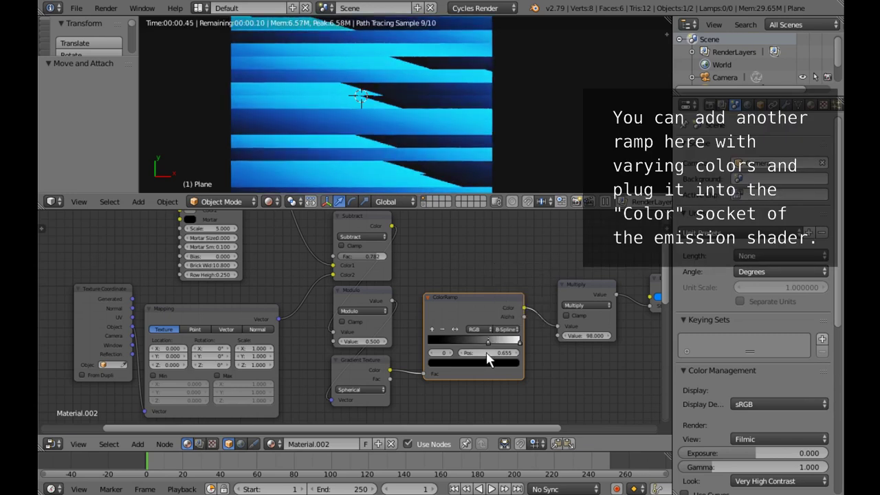
pyautogui.moveTo(492, 348)
pyautogui.mouseDown()
pyautogui.moveTo(520, 351)
pyautogui.moveTo(489, 349)
pyautogui.mouseUp()
pyautogui.moveTo(489, 301); pyautogui.dragTo(485, 291)
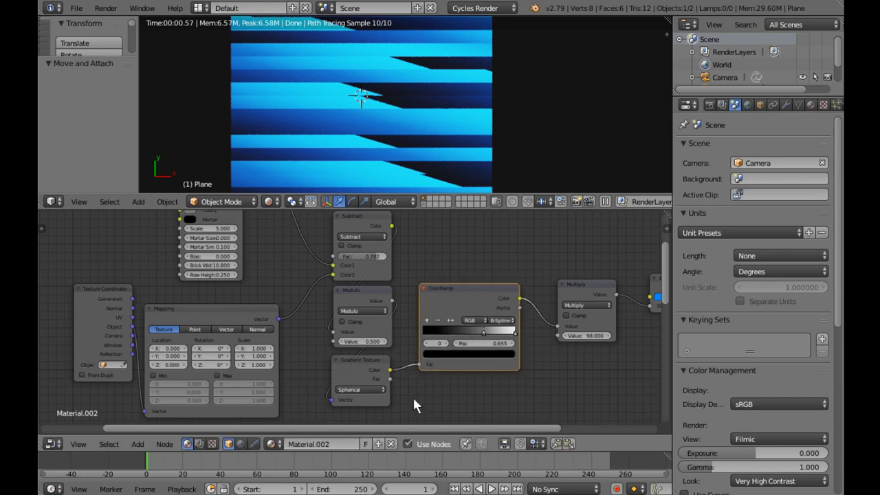
pyautogui.moveTo(383, 344); pyautogui.dragTo(411, 345, button='middle')
# - Set the Modulo node's value to 0.480 and orbit to inspect the striped plane
pyautogui.click(415, 348)
pyautogui.press('BackSpace')
pyautogui.press('Return')
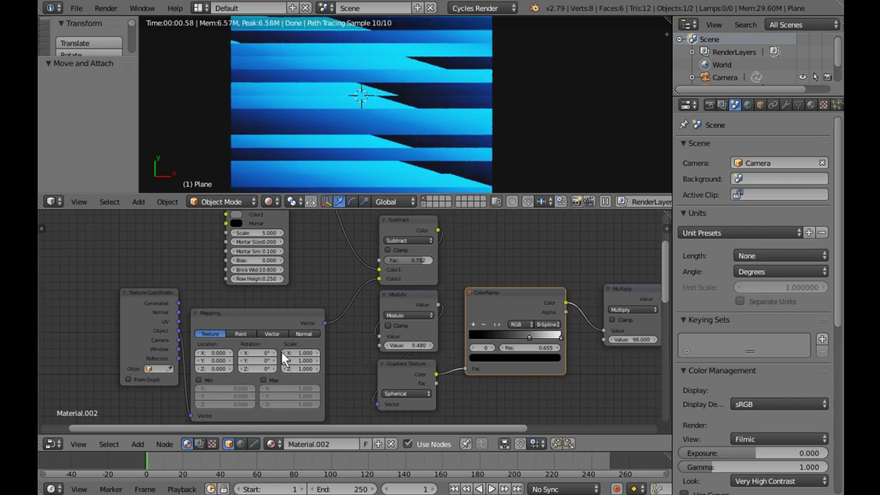
pyautogui.keyDown('ctrl'); pyautogui.hscroll(-1, 275, 309); pyautogui.keyUp('ctrl')
pyautogui.keyDown('shift'); pyautogui.scroll(-1, 275, 302); pyautogui.keyUp('shift')
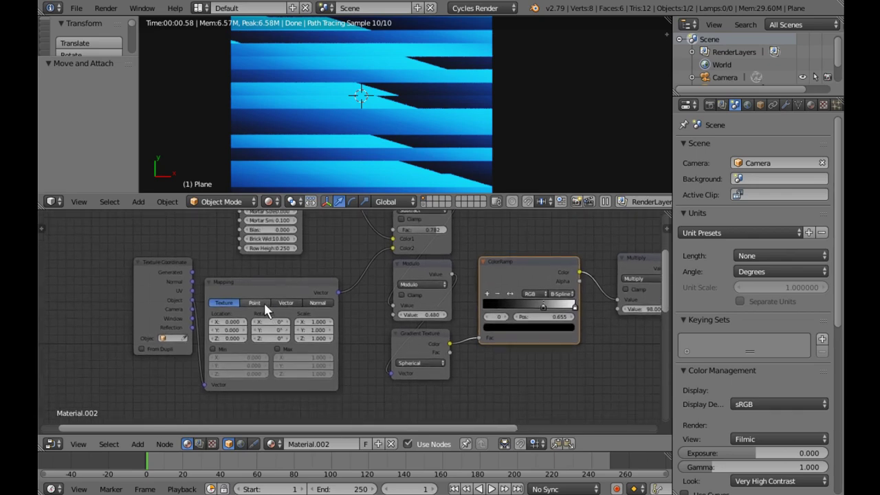
pyautogui.scroll(1, 268, 302)
pyautogui.moveTo(390, 96)
pyautogui.mouseDown(button='middle')
pyautogui.moveTo(392, 108)
pyautogui.moveTo(453, 136)
pyautogui.moveTo(368, 156)
pyautogui.moveTo(315, 150)
pyautogui.mouseUp(button='middle')
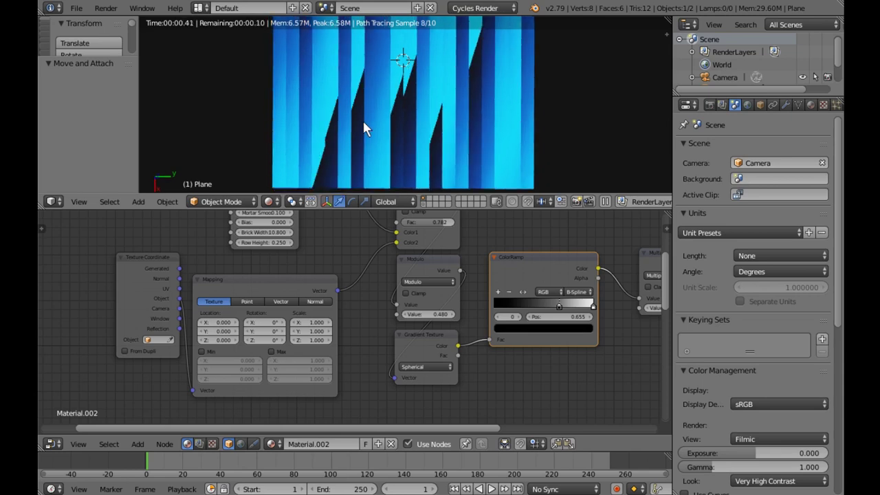
pyautogui.moveTo(362, 119); pyautogui.dragTo(340, 121, button='middle')
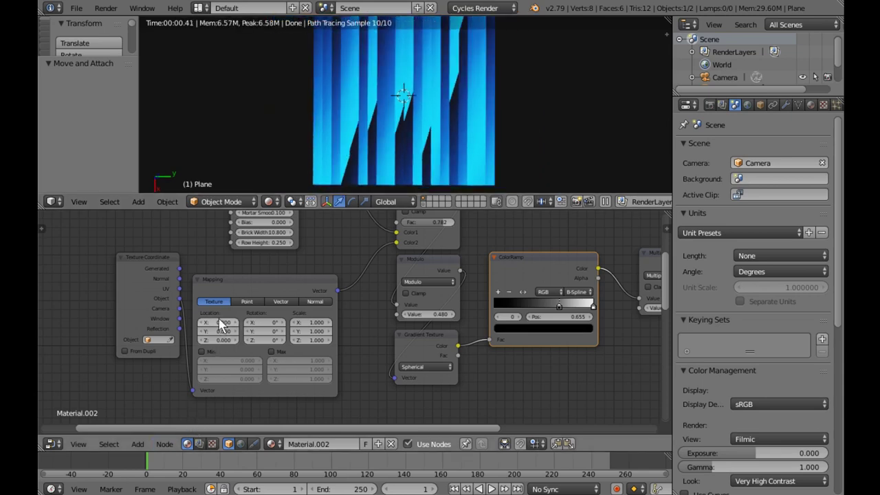
# - Set Mapping Location X to 1.740, Z to -193.000, and Rotation Z to -73.2°
pyautogui.click(223, 326)
pyautogui.press('Return')
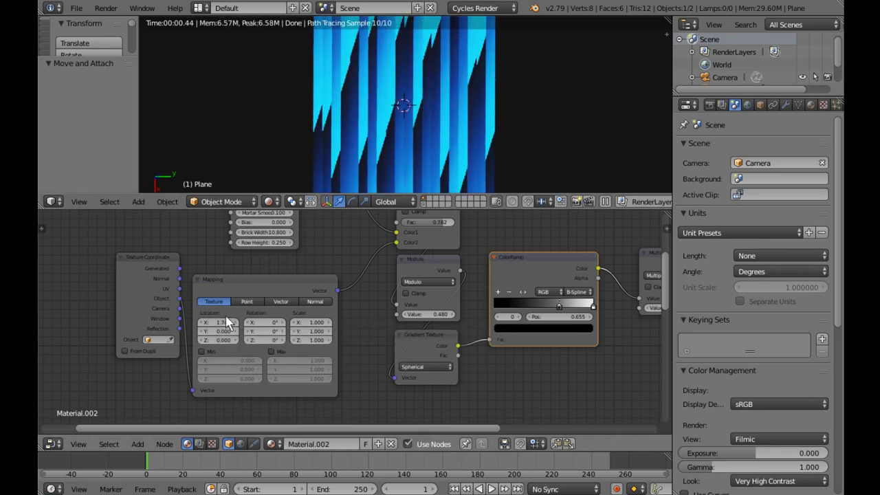
pyautogui.click(220, 340)
pyautogui.press('Return')
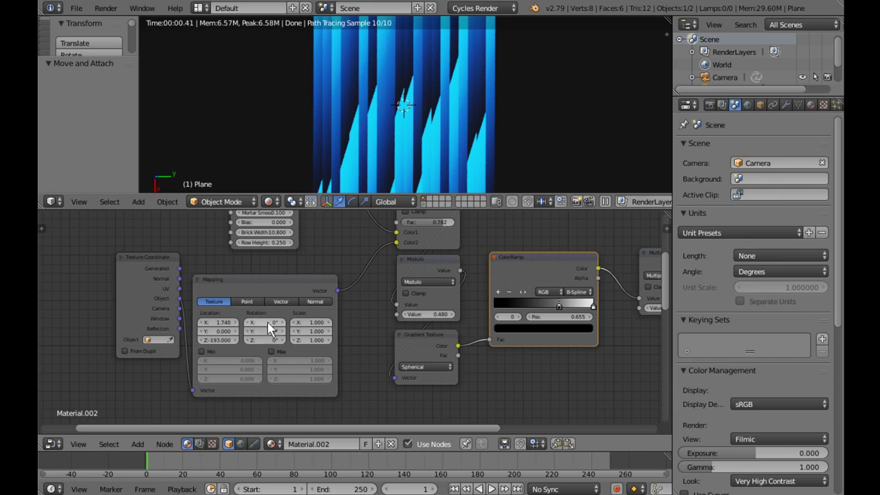
pyautogui.click(268, 339)
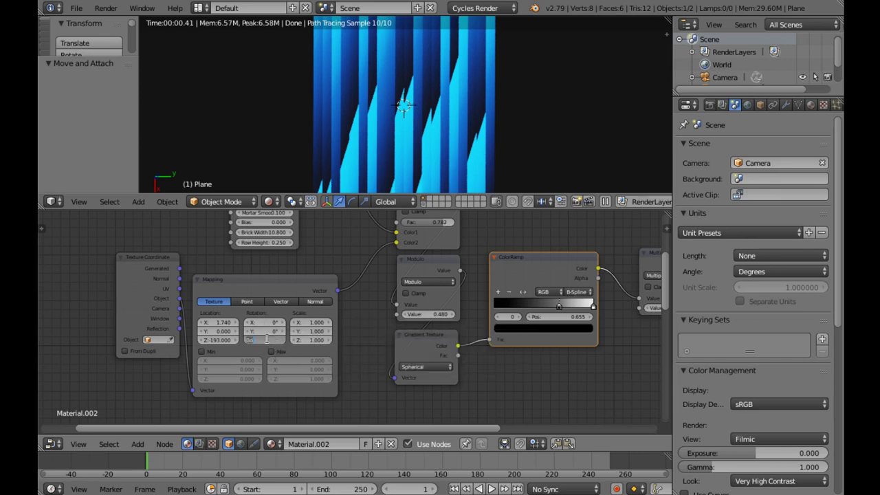
pyautogui.press('BackSpace')
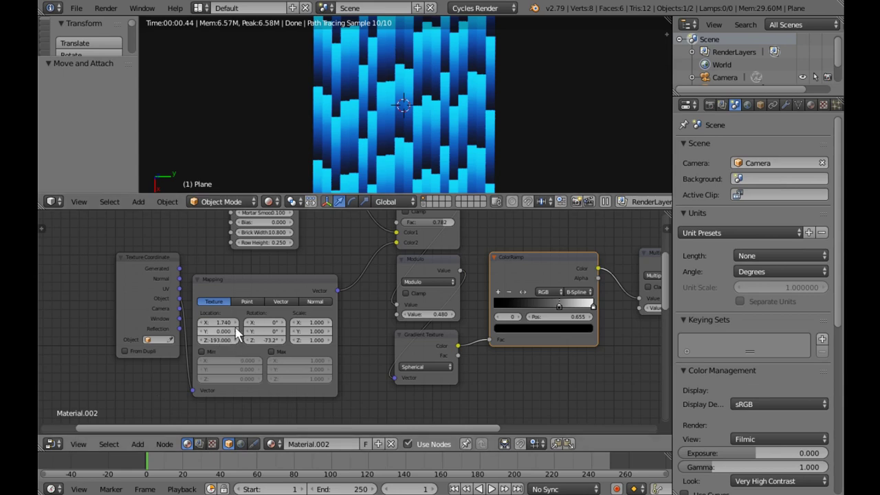
# - Set the Mapping Z location to -167.600 and keyframe it at frame 1
pyautogui.moveTo(218, 340); pyautogui.dragTo(240, 340)
pyautogui.scroll(2, 425, 281)
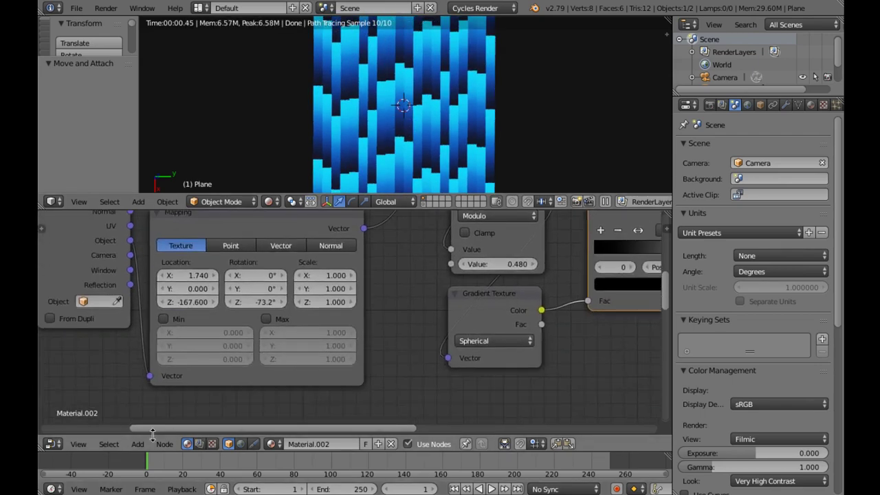
pyautogui.press('i')
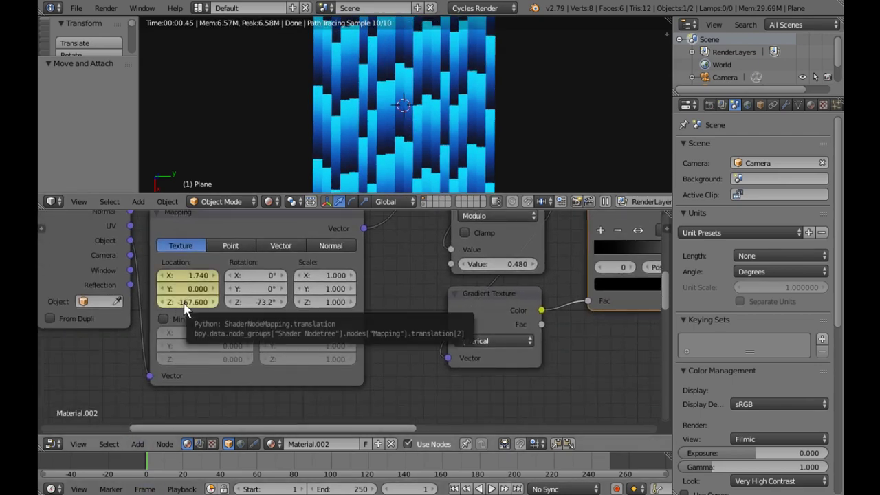
# - Keyframe Z location -223.800 at frame 100, make 100 the end frame, and preview playback
pyautogui.moveTo(220, 472); pyautogui.dragTo(252, 473)
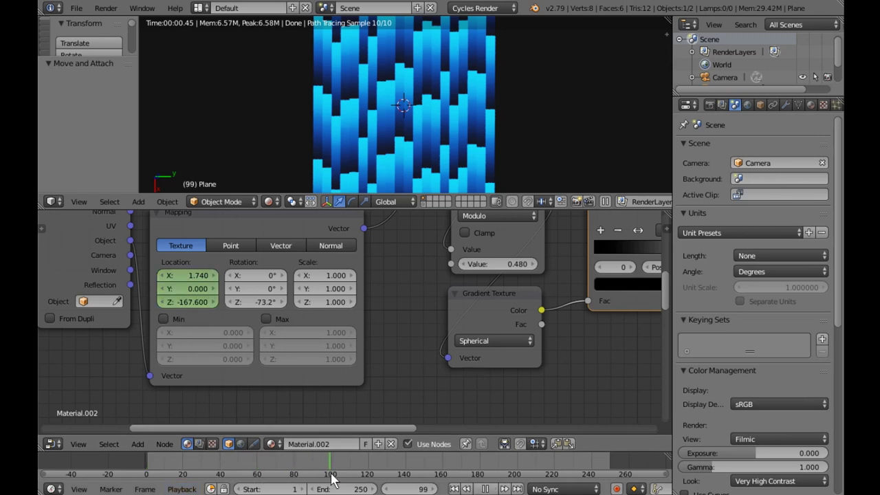
pyautogui.moveTo(199, 304)
pyautogui.mouseDown()
pyautogui.moveTo(220, 304)
pyautogui.moveTo(165, 304)
pyautogui.moveTo(196, 301)
pyautogui.mouseUp()
pyautogui.press('i')
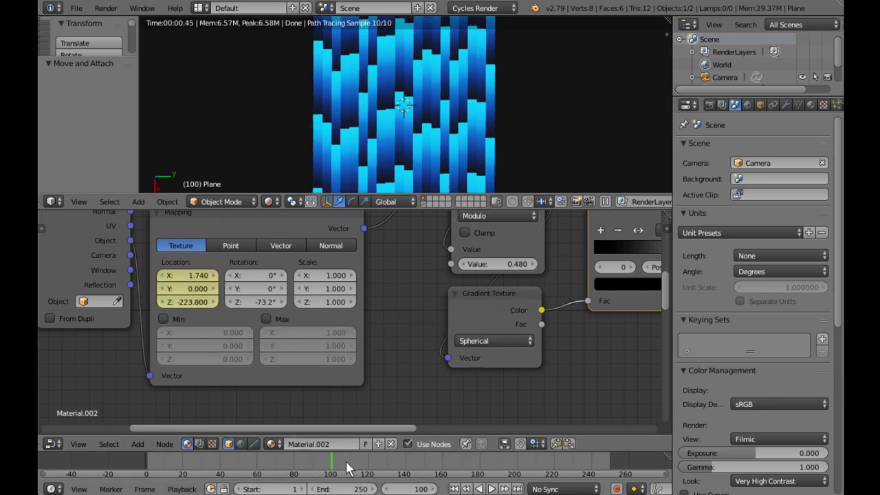
pyautogui.press('e')
pyautogui.hotkey('alt', 'a')
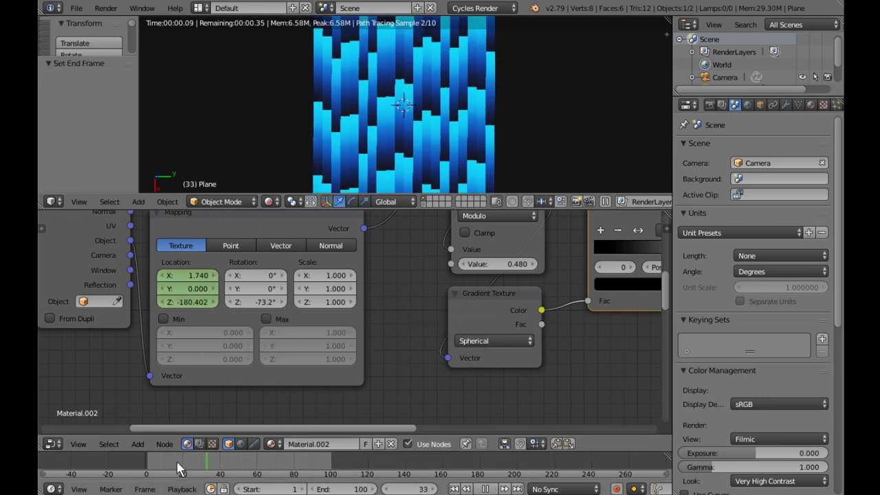
pyautogui.moveTo(177, 467); pyautogui.dragTo(210, 467)
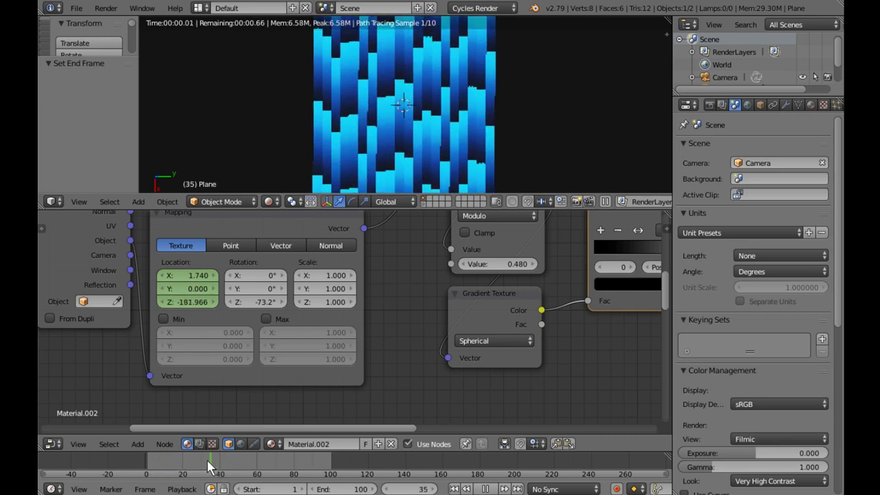
pyautogui.hotkey('alt', 'a')
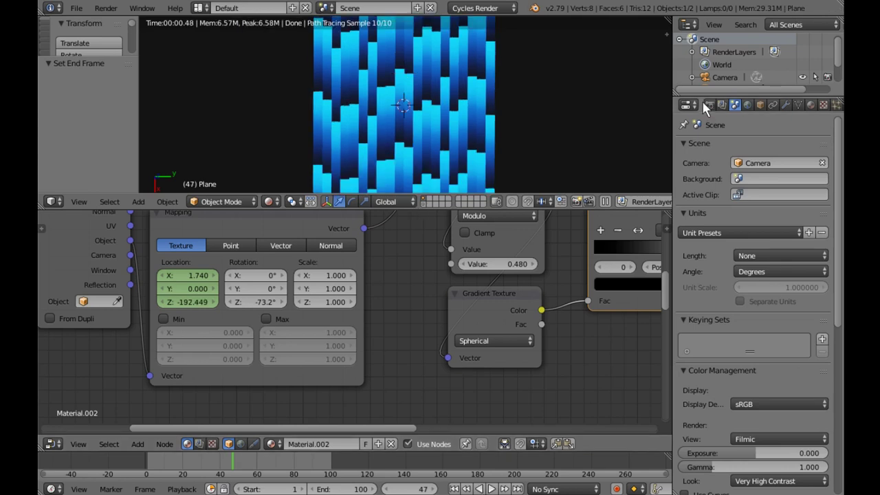
# - Set the Cycles viewport preview samples from 10 to 2 in Render properties
pyautogui.click(709, 104)
pyautogui.scroll(-8, 829, 308)
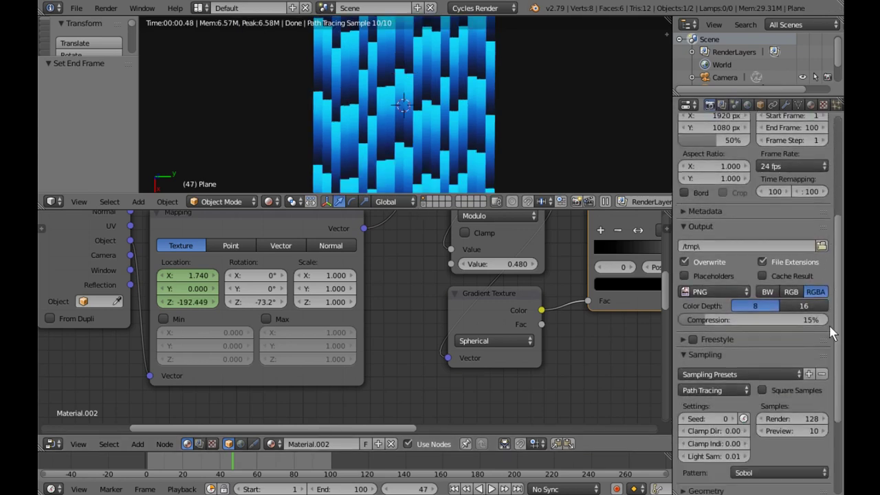
pyautogui.scroll(-1, 754, 405)
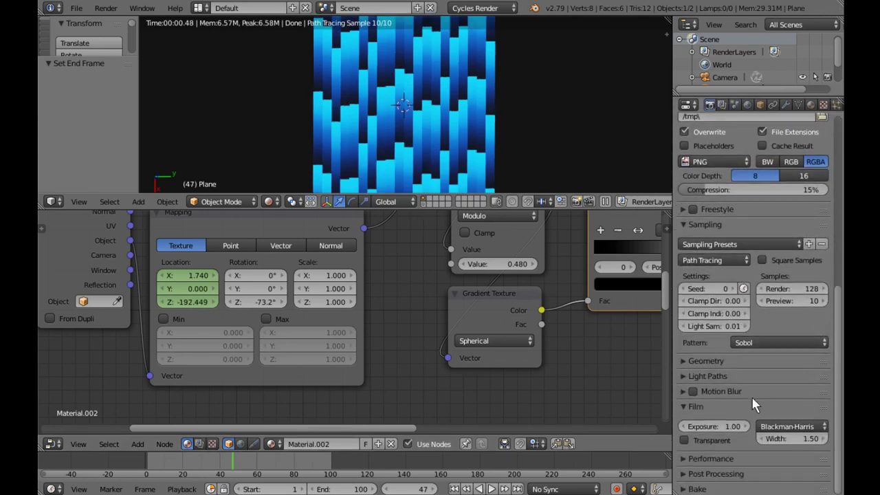
pyautogui.click(805, 303)
pyautogui.write('2')
pyautogui.press('Return')
# - Expand the Performance panel to check viewport start resolution, then replay the animation
pyautogui.scroll(1, 814, 275)
pyautogui.scroll(-1, 811, 289)
pyautogui.click(687, 458)
pyautogui.scroll(-5, 764, 417)
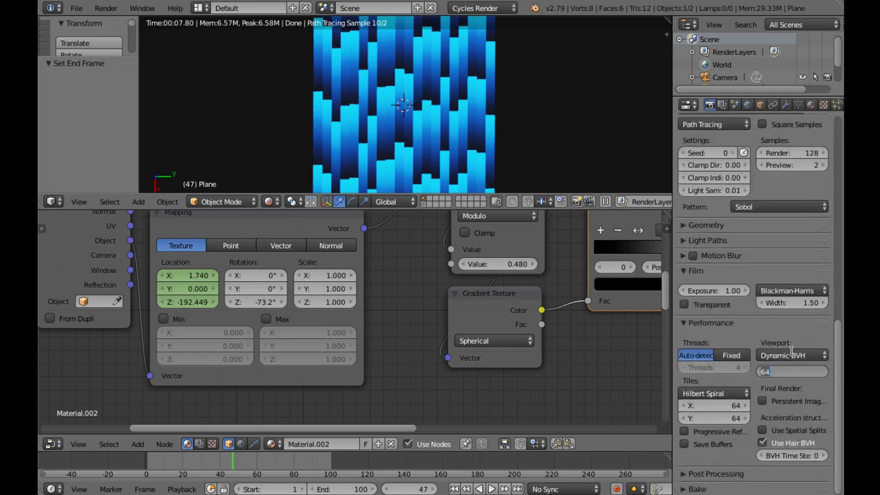
pyautogui.press('Escape')
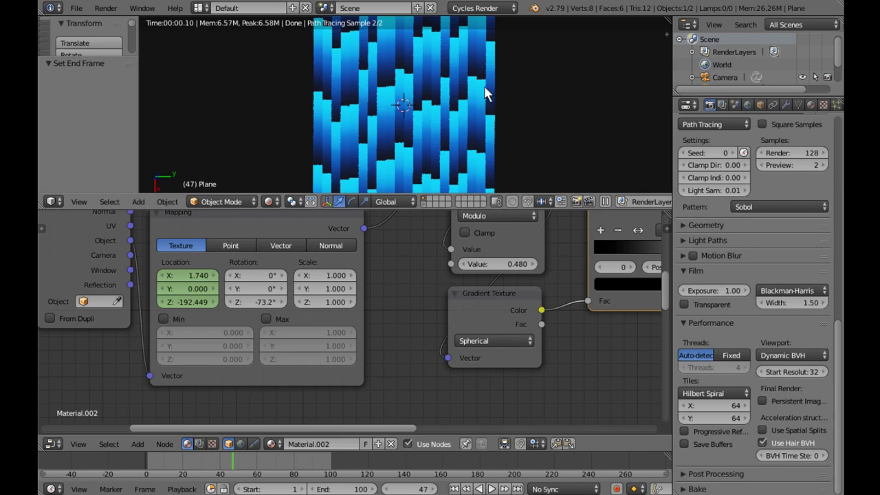
pyautogui.hotkey('alt', 'a')
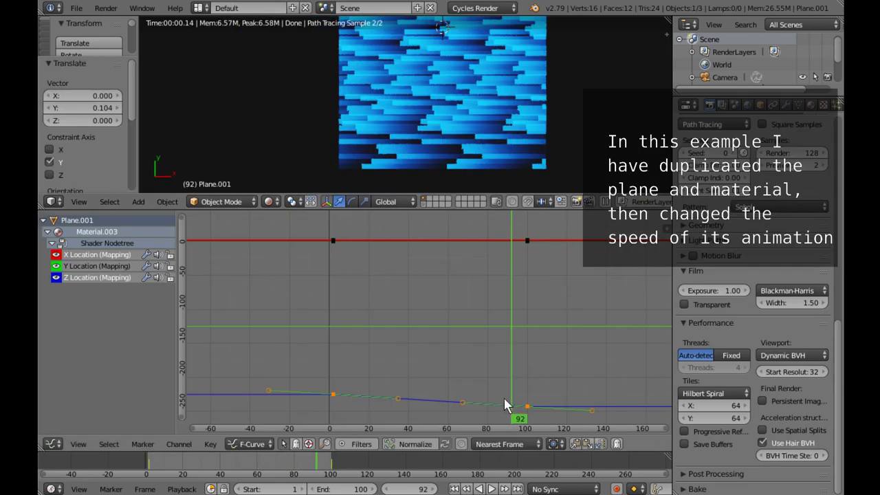
# - Move the Z Location (Mapping) keyframe down by 13.1 and play back to check the speed
pyautogui.rightClick(526, 408)
pyautogui.write('gy-13.1')
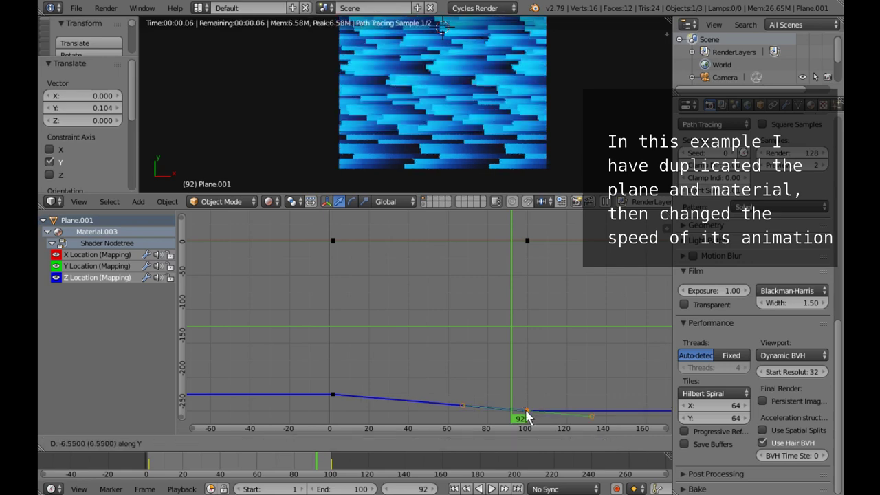
pyautogui.press('Return')
pyautogui.hotkey('alt', 'a')
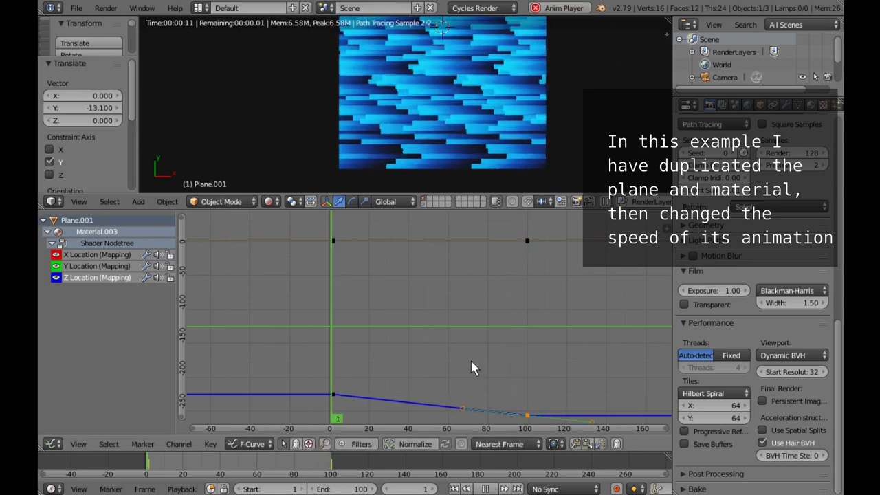
pyautogui.scroll(3, 475, 159)
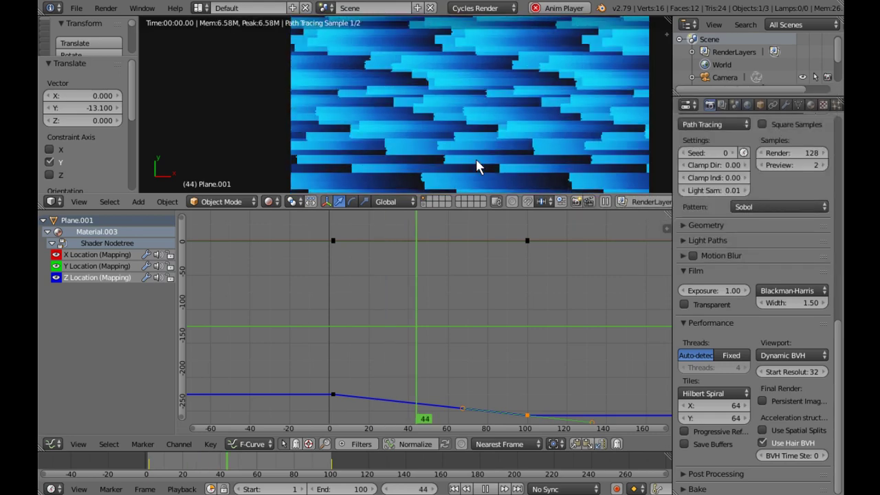
pyautogui.hotkey('alt', 'a')
pyautogui.moveTo(573, 122); pyautogui.dragTo(570, 196, button='middle')
pyautogui.scroll(-3, 511, 138)
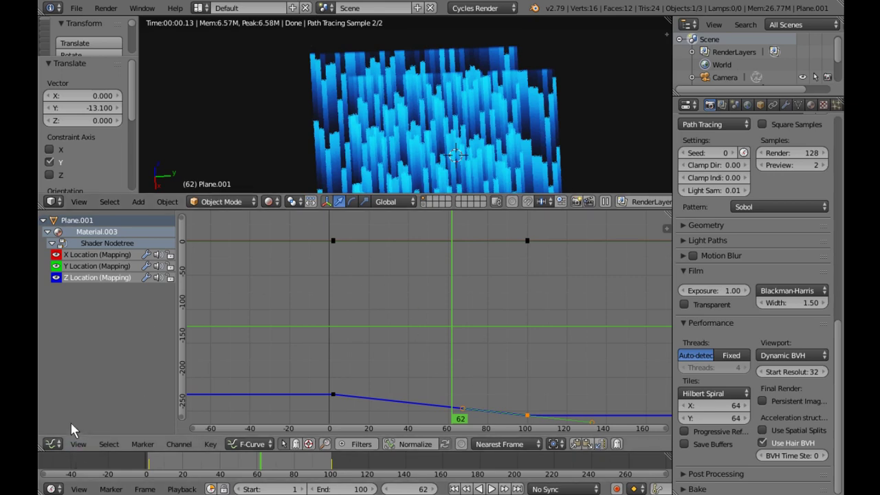
# - Switch the Graph Editor to the Node Editor and move Emission and Material Output beside Multiply
pyautogui.click(53, 444)
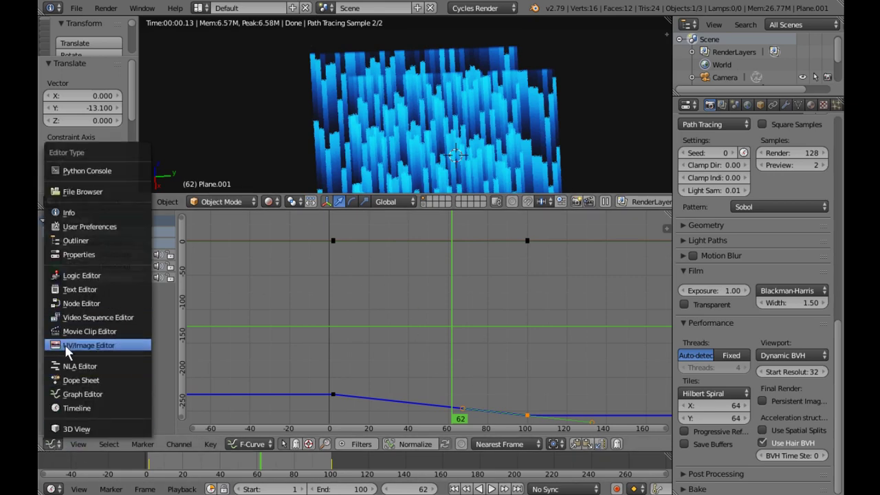
pyautogui.click(83, 303)
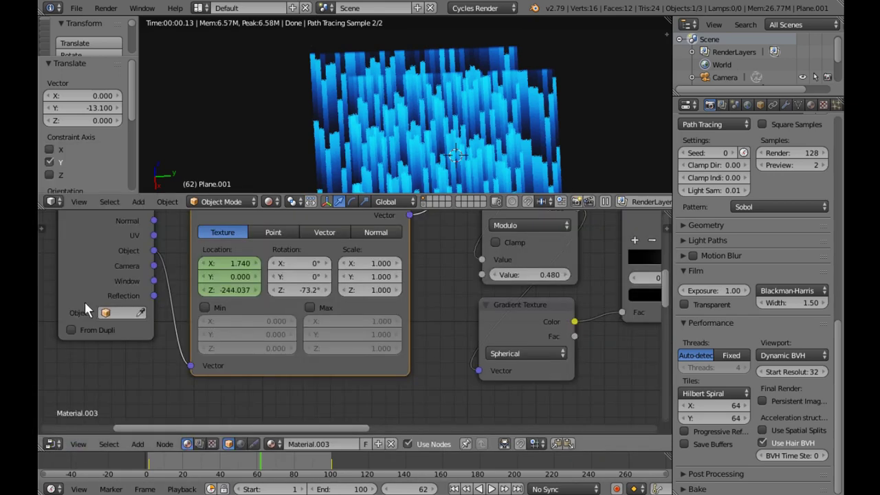
pyautogui.scroll(-4, 454, 323)
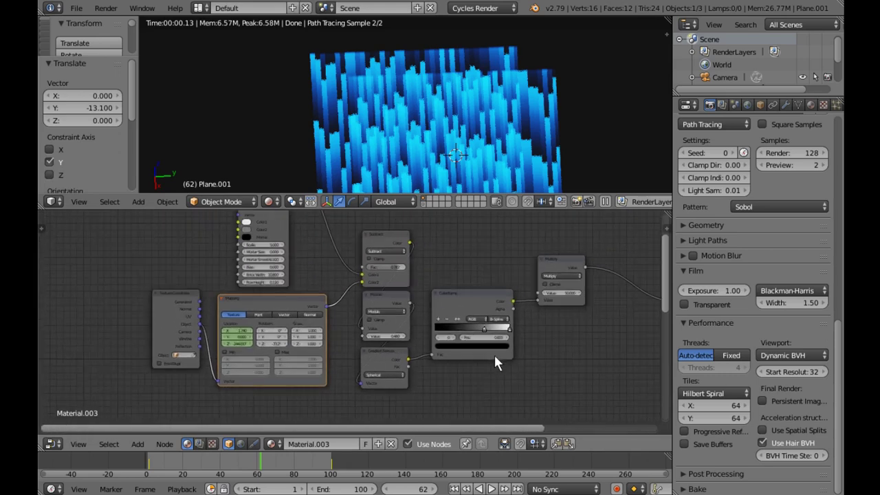
pyautogui.moveTo(495, 359); pyautogui.dragTo(471, 357, button='middle')
pyautogui.scroll(-2, 481, 354)
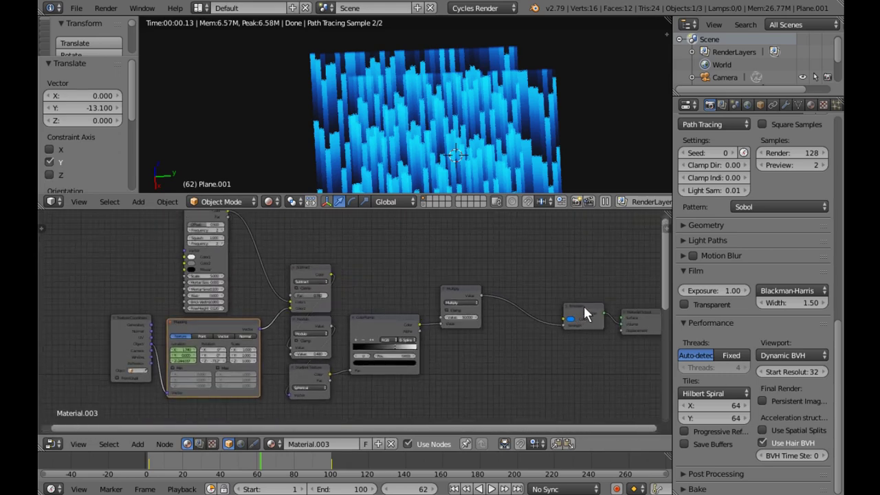
pyautogui.moveTo(583, 312); pyautogui.dragTo(528, 302)
pyautogui.moveTo(636, 315); pyautogui.dragTo(585, 303)
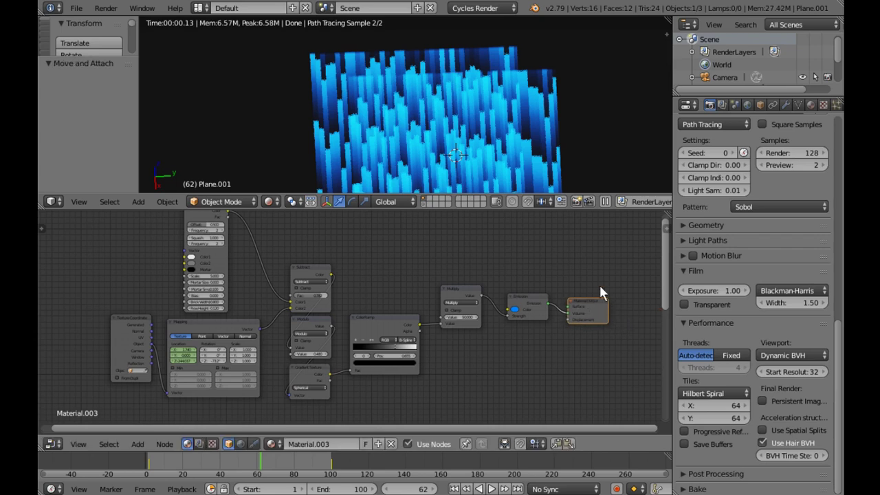
# - In Scene colour management, keep Filmic and try Base Contrast before returning to Very High Contrast
pyautogui.click(735, 105)
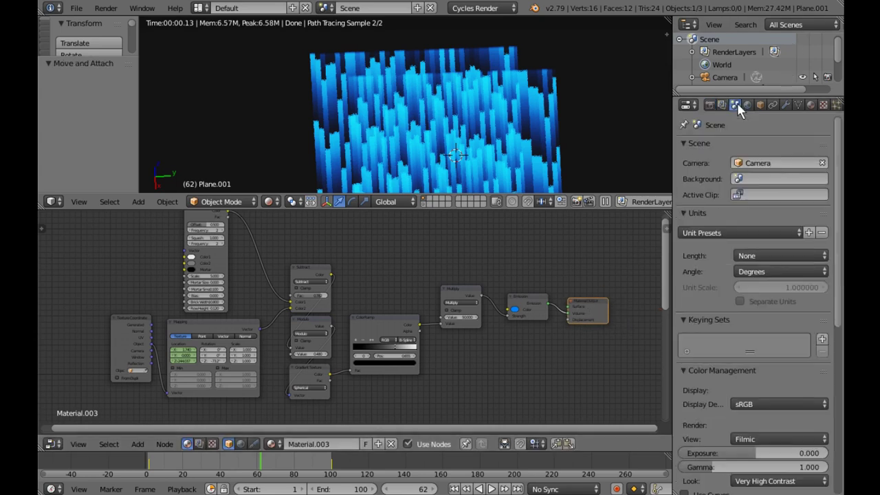
pyautogui.click(766, 440)
pyautogui.click(753, 424)
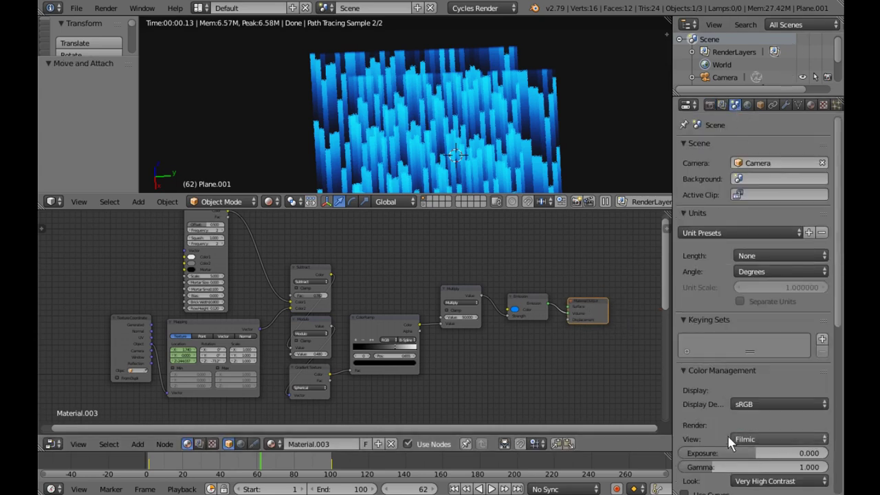
pyautogui.click(742, 481)
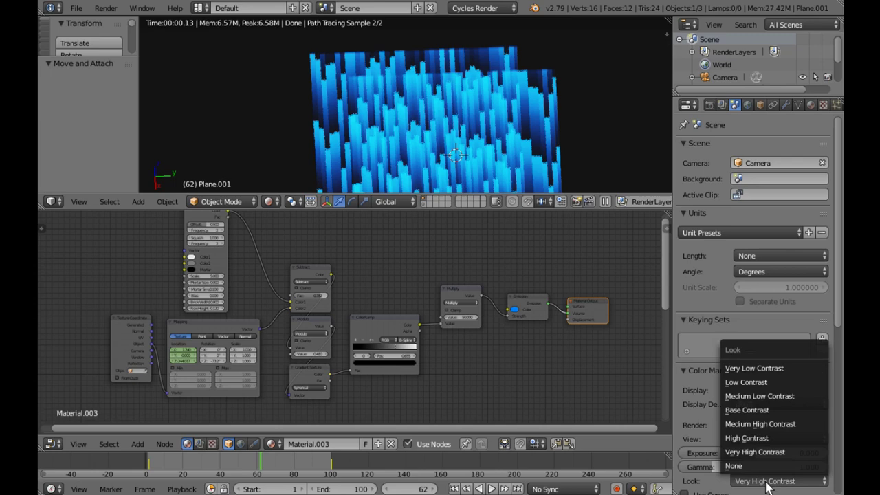
pyautogui.click(746, 416)
pyautogui.moveTo(468, 103); pyautogui.dragTo(507, 206, button='middle')
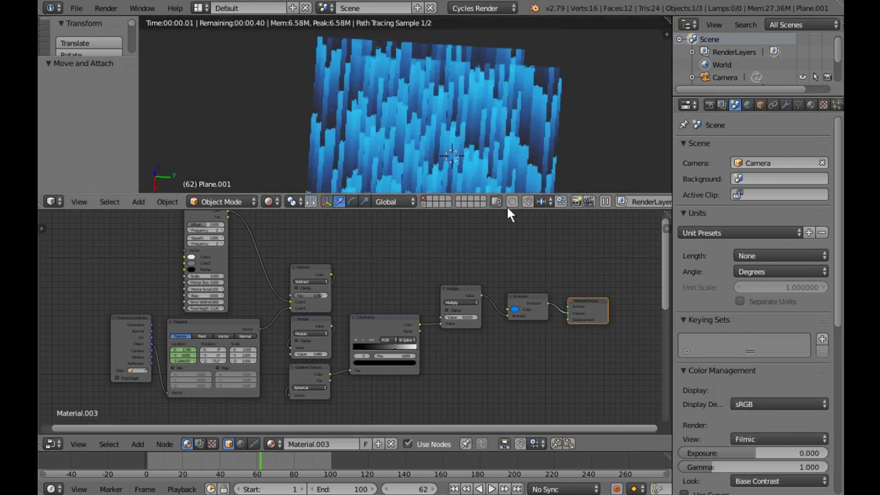
pyautogui.click(755, 482)
pyautogui.click(765, 451)
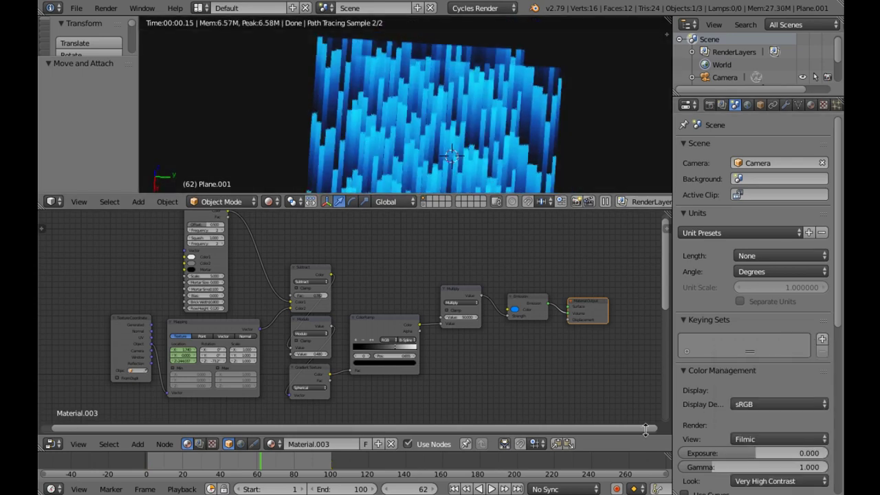
pyautogui.moveTo(481, 163); pyautogui.dragTo(459, 134, button='middle')
# - In the Modifiers tab, drag Plane.001's Solidify Thickness from 0.0410 down to 0.0025
pyautogui.scroll(8, 458, 135)
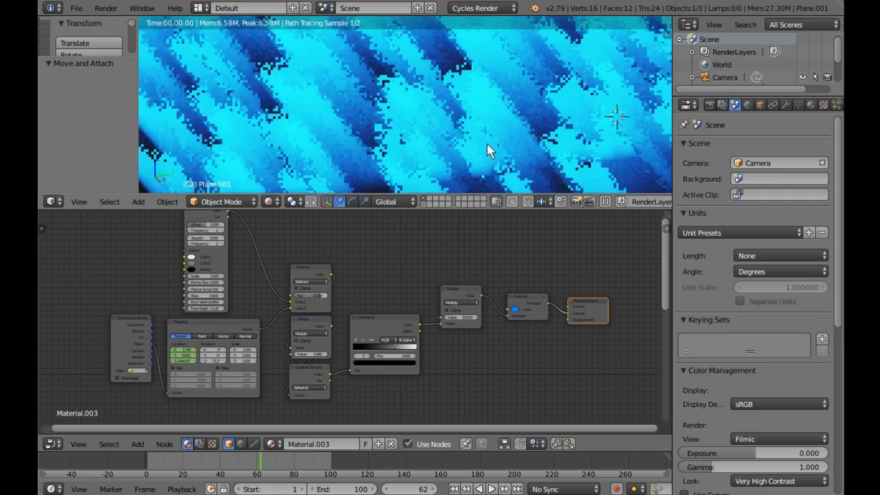
pyautogui.keyDown('shift'); pyautogui.moveTo(537, 132); pyautogui.dragTo(560, 167, button='middle'); pyautogui.keyUp('shift')
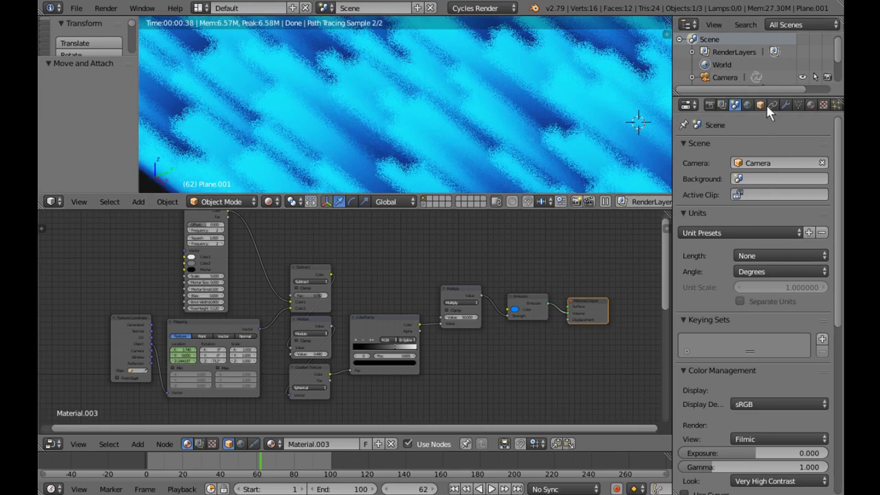
pyautogui.click(786, 105)
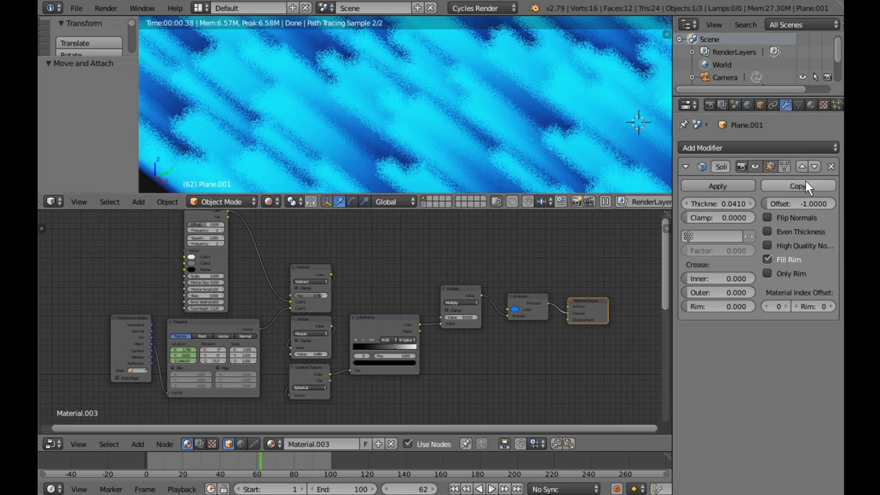
pyautogui.moveTo(736, 209); pyautogui.dragTo(681, 210)
pyautogui.moveTo(736, 210); pyautogui.dragTo(744, 209)
pyautogui.scroll(-5, 543, 112)
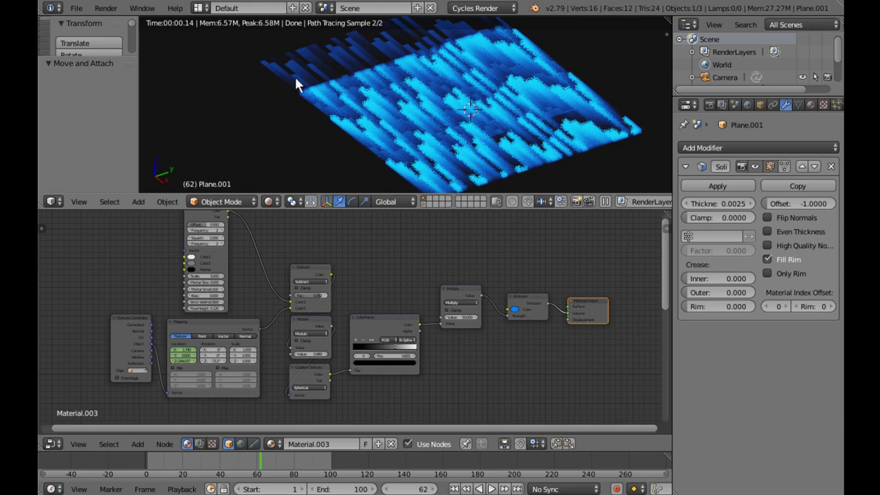
# - Select the original Plane and reduce its Solidify thickness from 0.0410 to 0.0140
pyautogui.rightClick(338, 101)
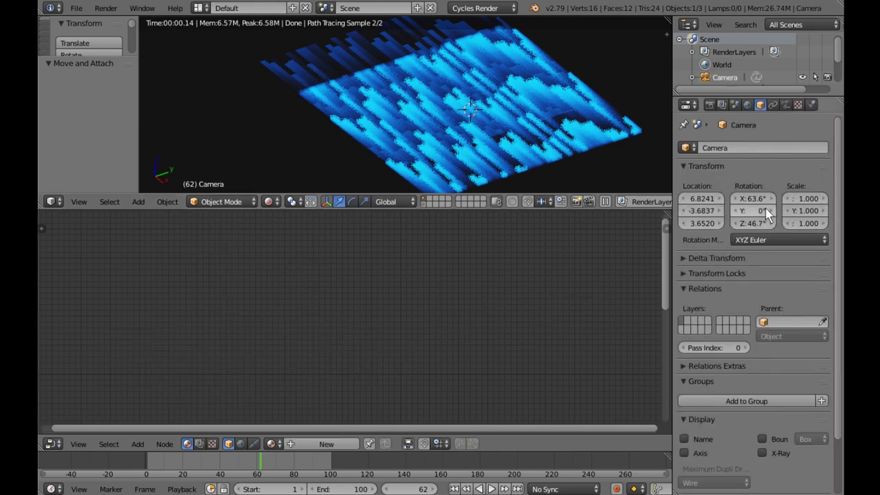
pyautogui.rightClick(448, 157)
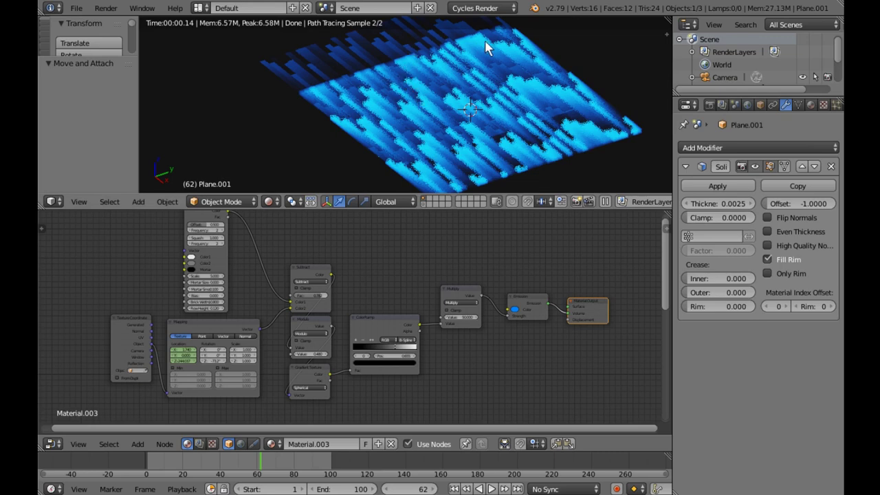
pyautogui.scroll(-3, 781, 72)
pyautogui.click(721, 53)
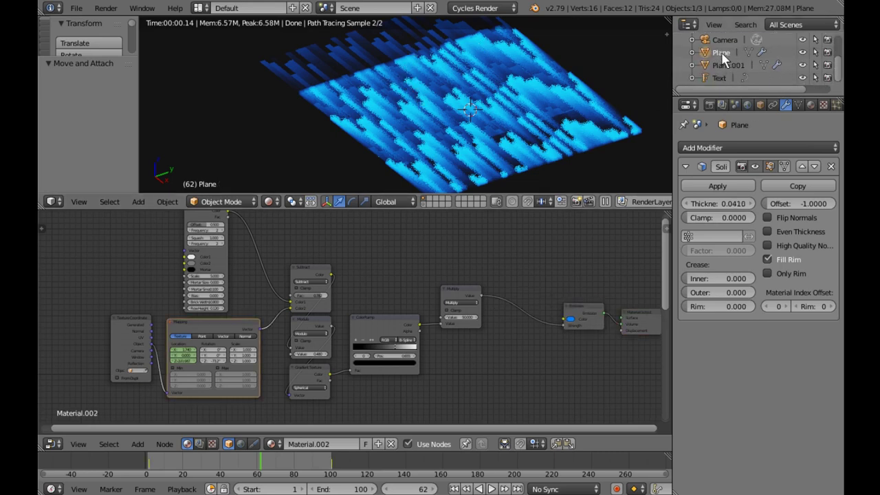
pyautogui.moveTo(733, 210); pyautogui.dragTo(701, 210)
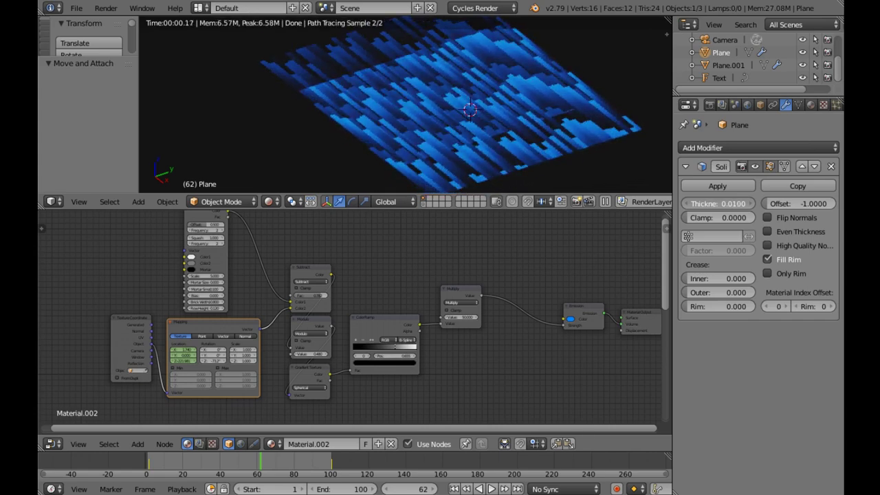
# - Orbit so the stripes run vertically and play the animation
pyautogui.scroll(5, 427, 95)
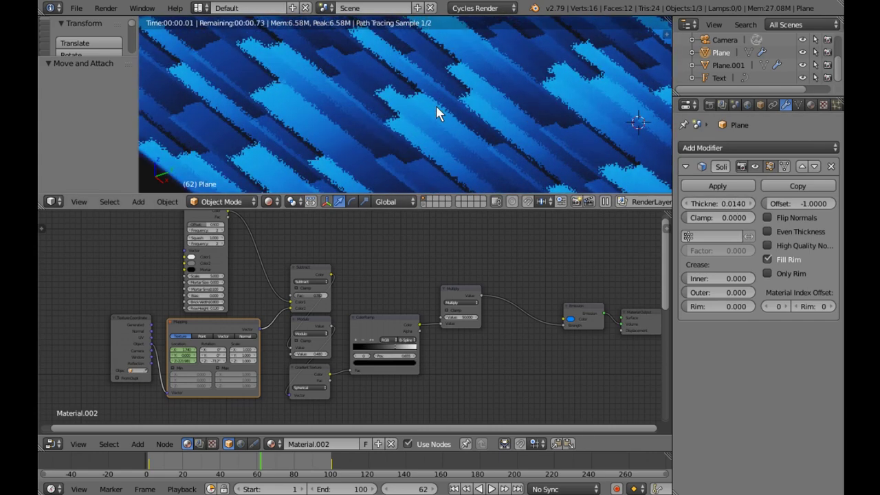
pyautogui.moveTo(451, 156); pyautogui.dragTo(528, 145, button='middle')
pyautogui.hotkey('alt', 'a')
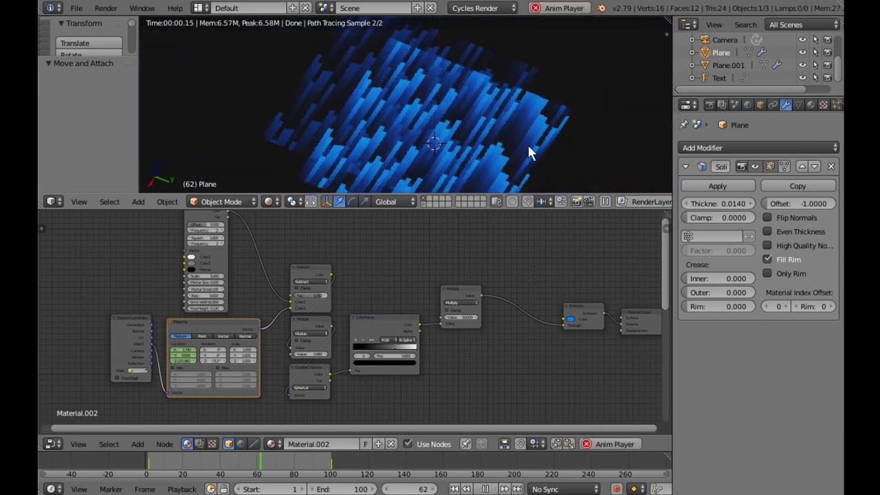